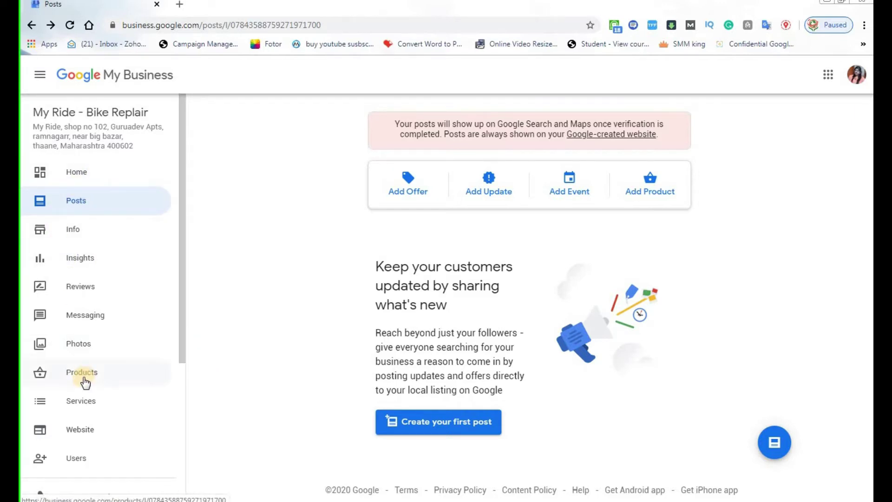
# Open the My Ride - Bike Replair Home dashboard, showing the latest post and 65% completion.
pyautogui.scroll(-5, 183, 275)
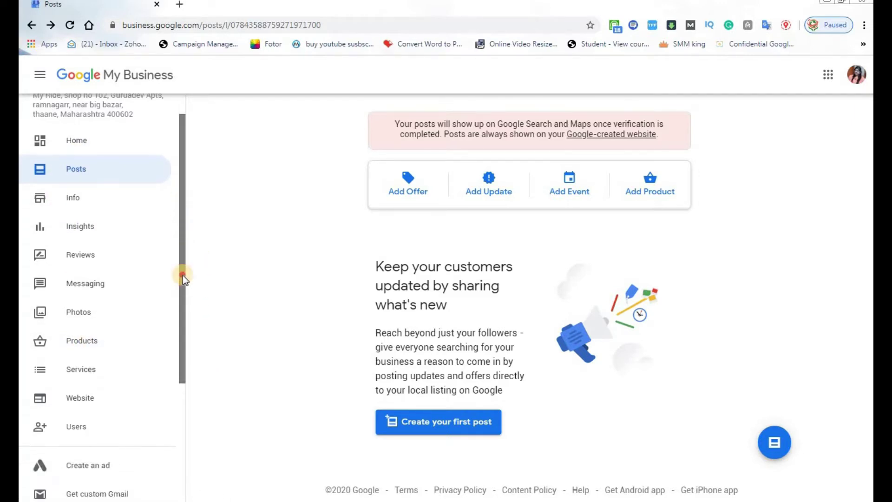
pyautogui.scroll(5, 177, 256)
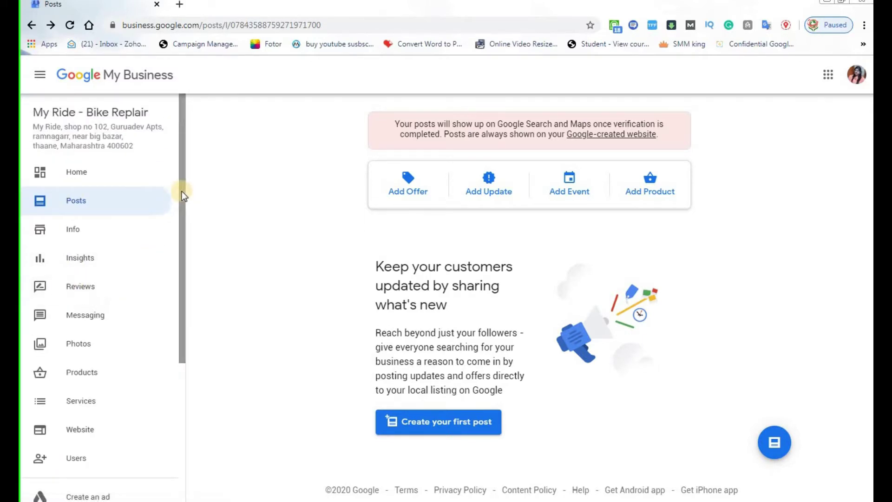
pyautogui.scroll(-1, 180, 194)
pyautogui.scroll(-4, 181, 236)
pyautogui.scroll(5, 193, 187)
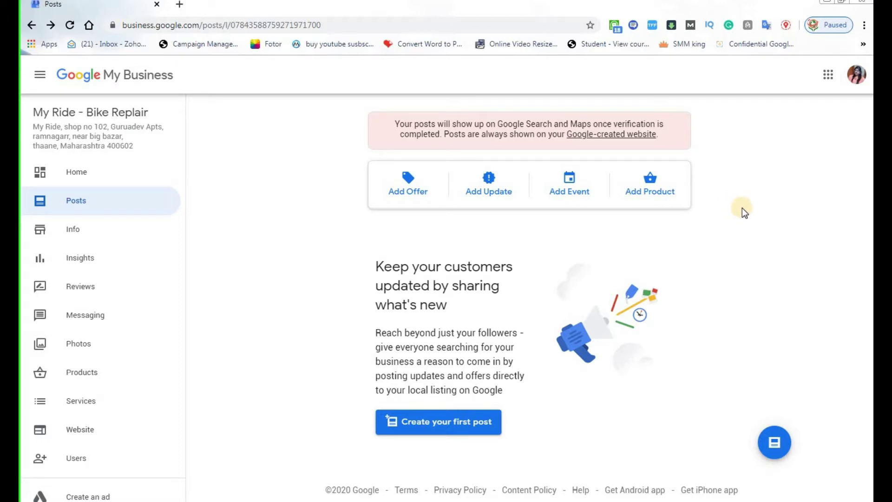
pyautogui.click(75, 172)
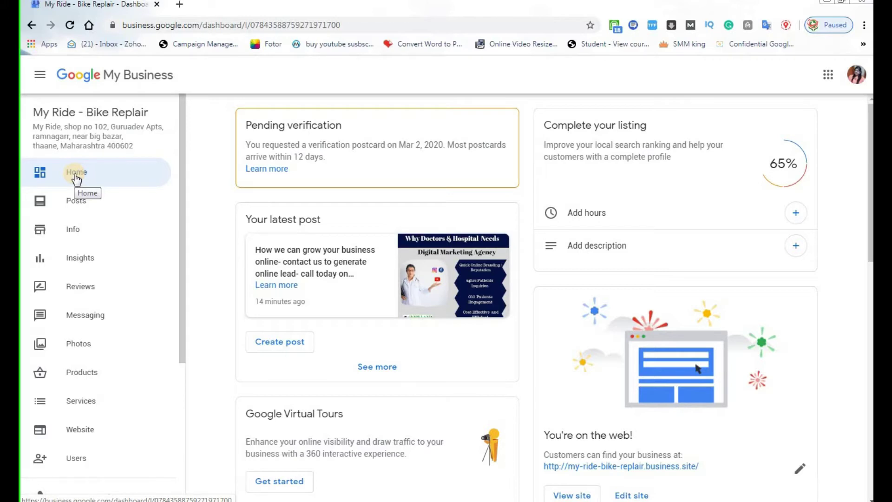
pyautogui.click(181, 172)
pyautogui.moveTo(181, 170); pyautogui.dragTo(171, 153)
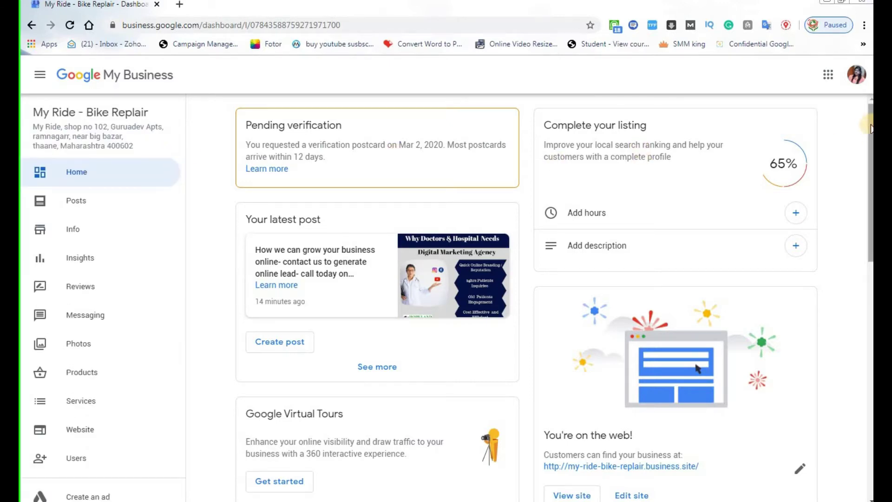
pyautogui.moveTo(871, 134); pyautogui.dragTo(860, 109)
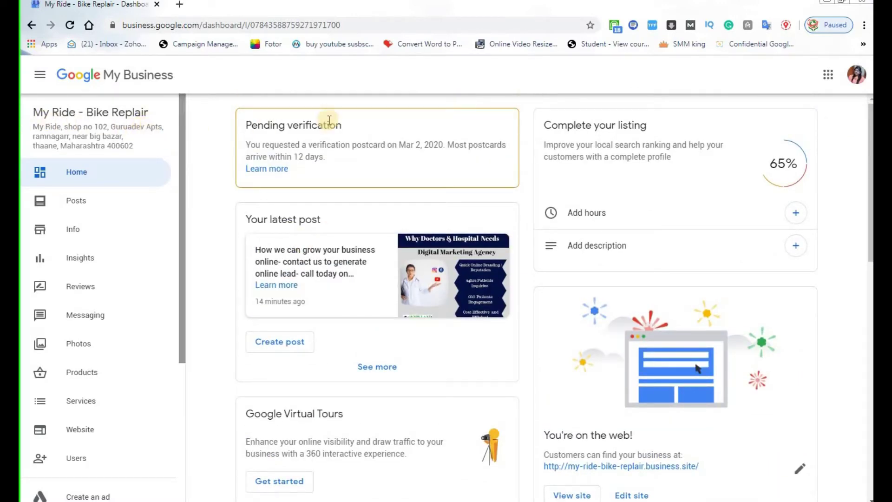
pyautogui.moveTo(869, 135); pyautogui.dragTo(860, 124)
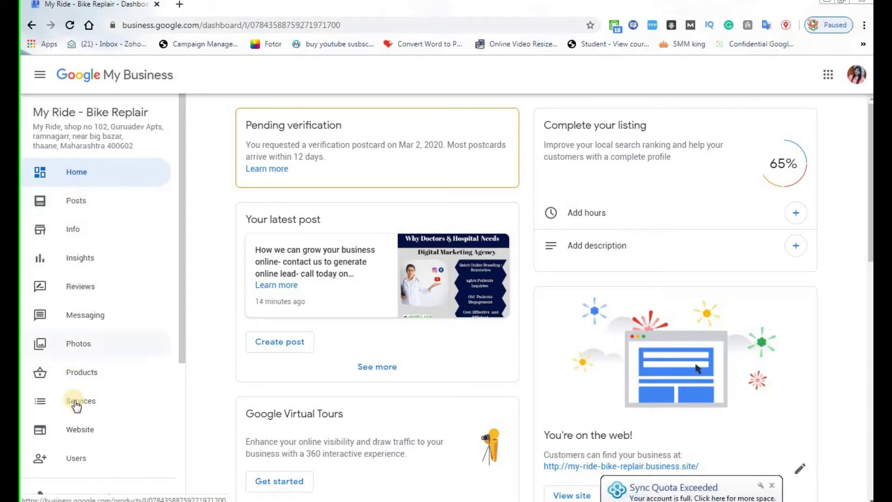
pyautogui.moveTo(180, 171); pyautogui.dragTo(197, 138)
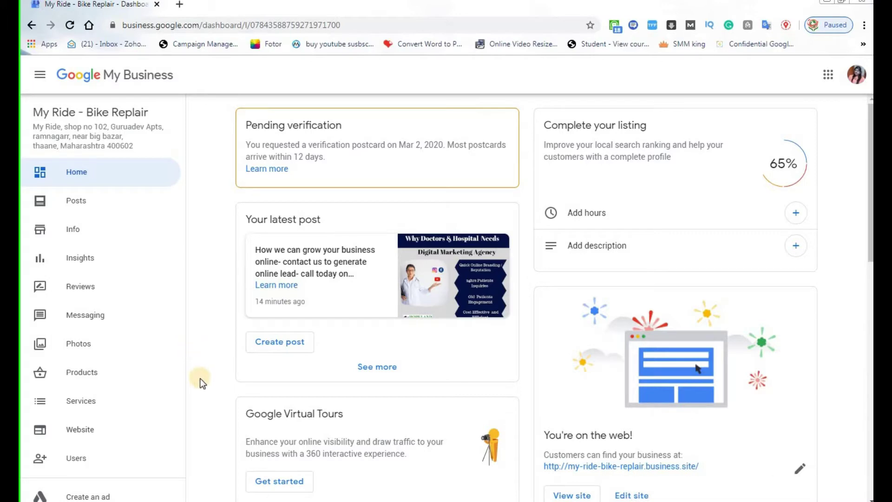
pyautogui.scroll(-5, 200, 379)
pyautogui.scroll(5, 200, 378)
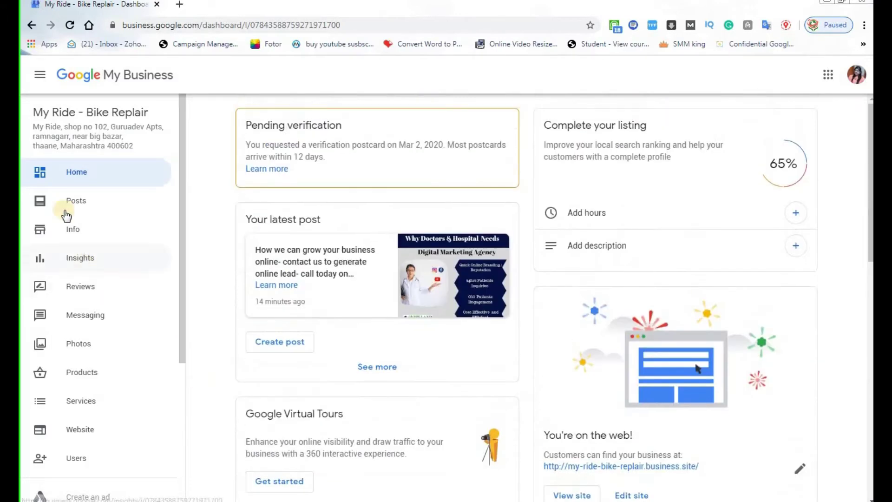
pyautogui.click(75, 176)
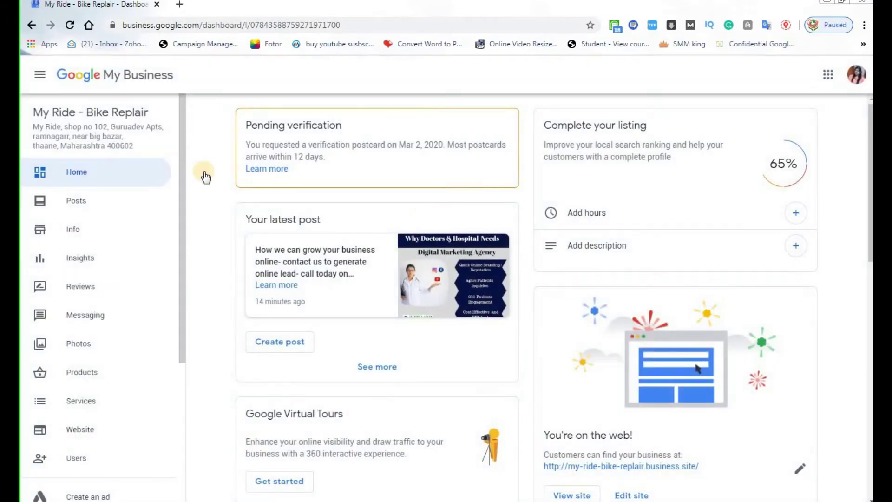
pyautogui.scroll(-4, 752, 339)
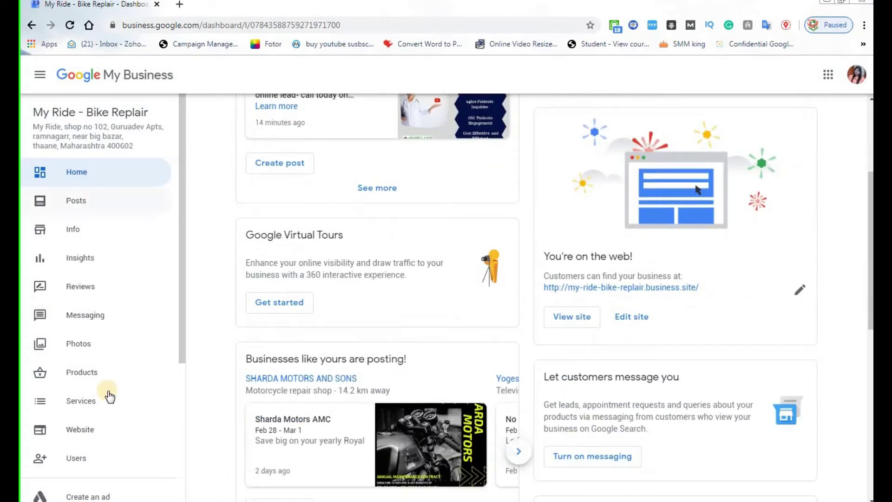
pyautogui.scroll(-5, 329, 422)
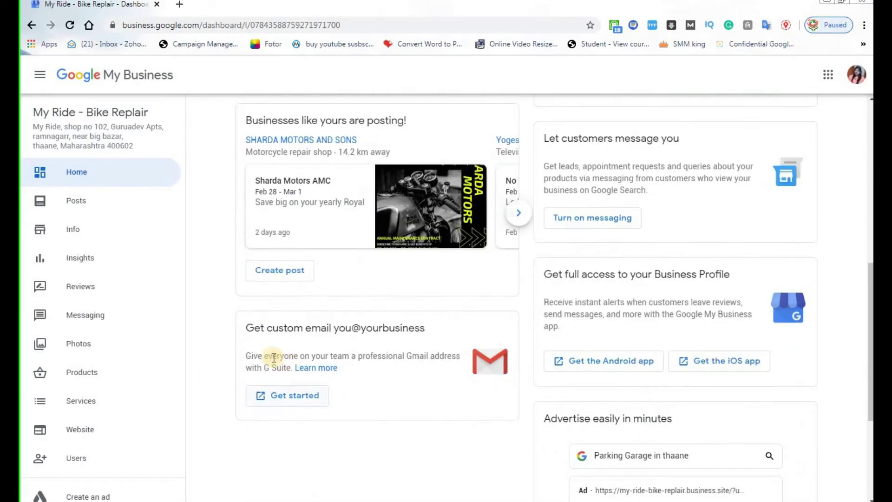
pyautogui.scroll(9, 482, 467)
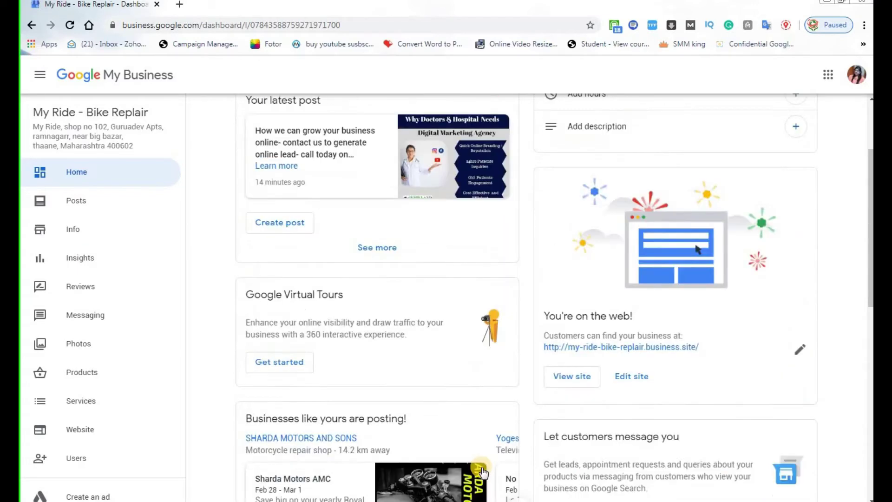
pyautogui.scroll(-9, 484, 471)
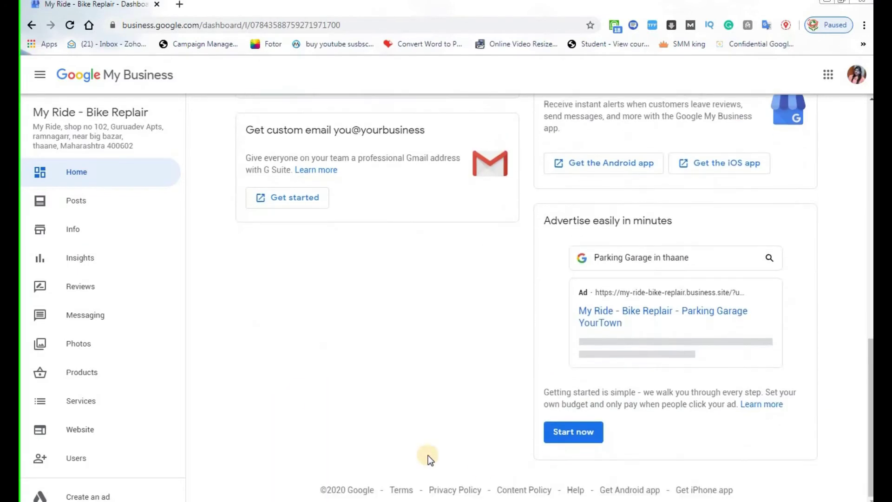
pyautogui.click(74, 205)
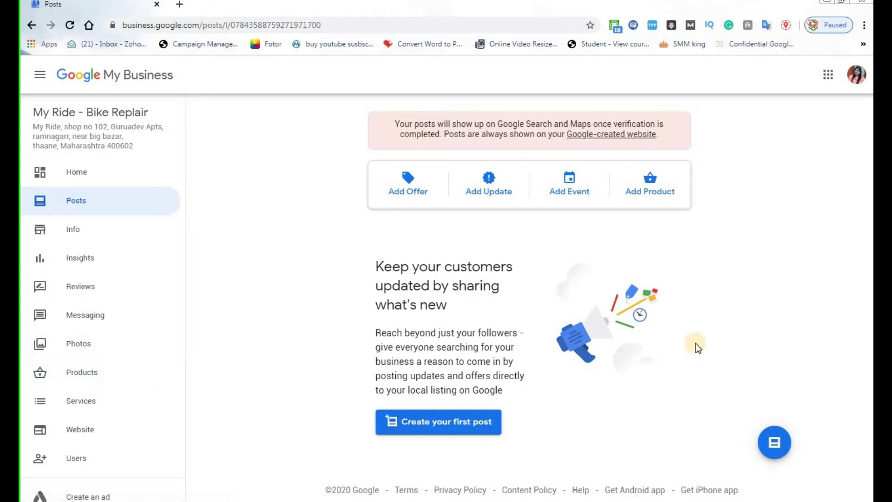
# Start a new What's New post from 'Create your first post' on the Posts page.
pyautogui.click(470, 425)
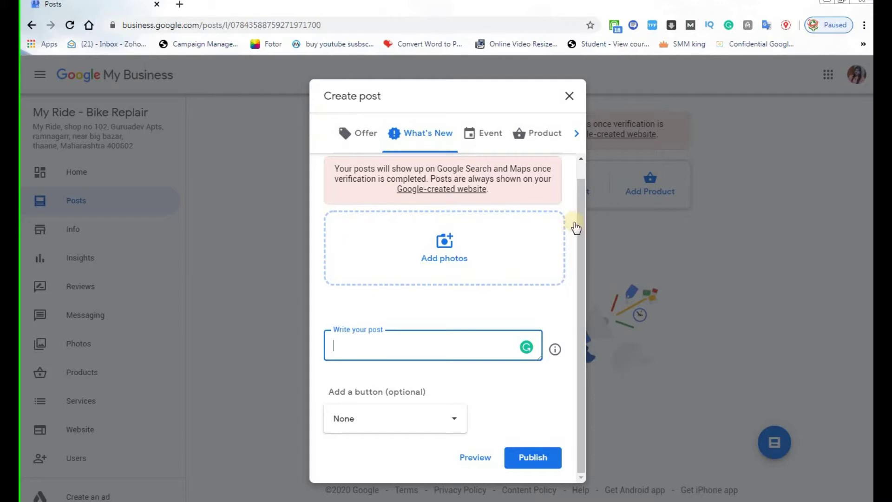
# Upload the digital marketing agency image from Downloads as the post's photo.
pyautogui.moveTo(582, 197); pyautogui.dragTo(579, 229)
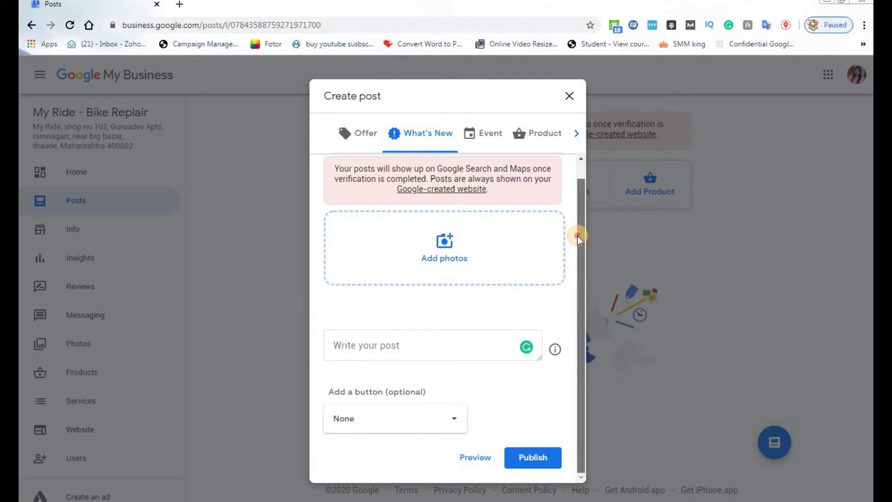
pyautogui.click(467, 252)
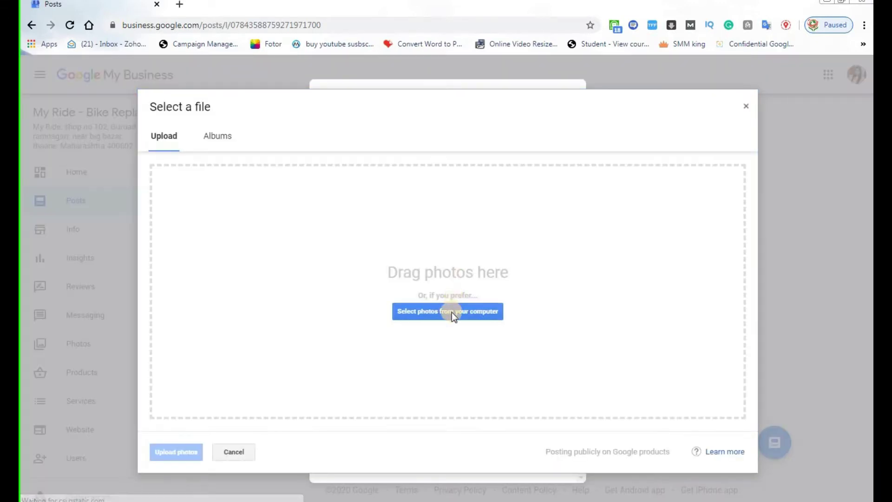
pyautogui.click(442, 313)
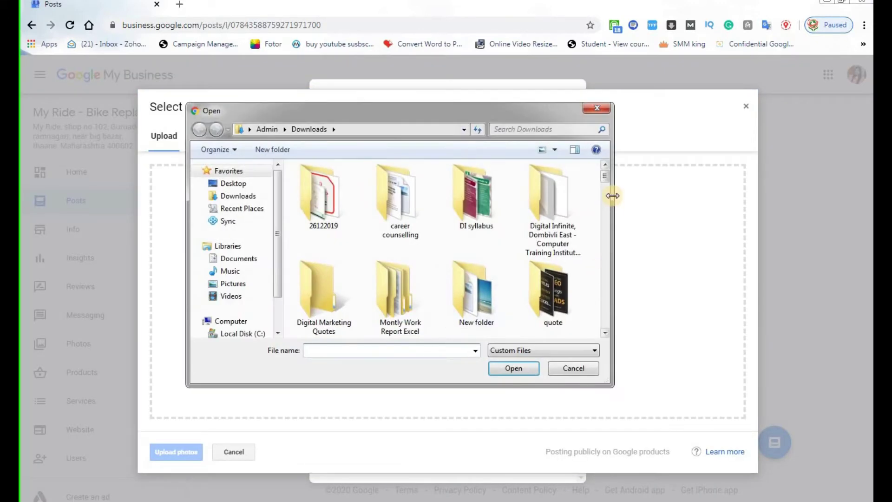
pyautogui.moveTo(604, 171); pyautogui.dragTo(606, 209)
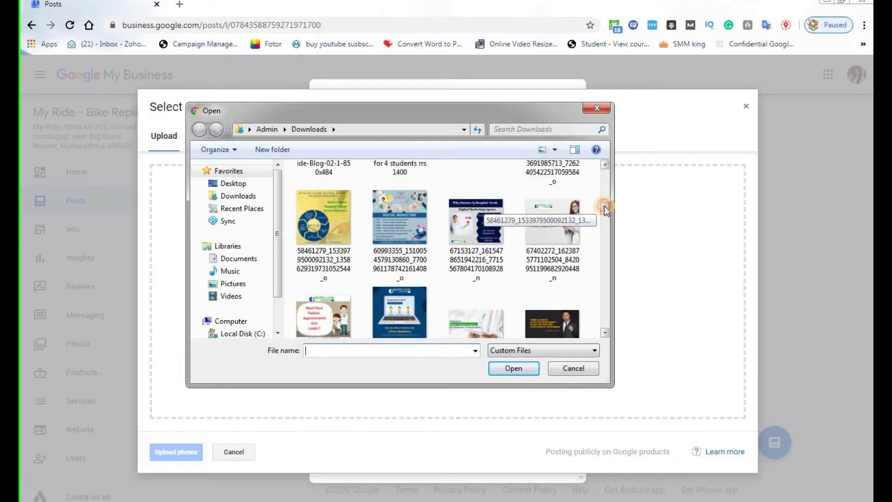
pyautogui.doubleClick(487, 235)
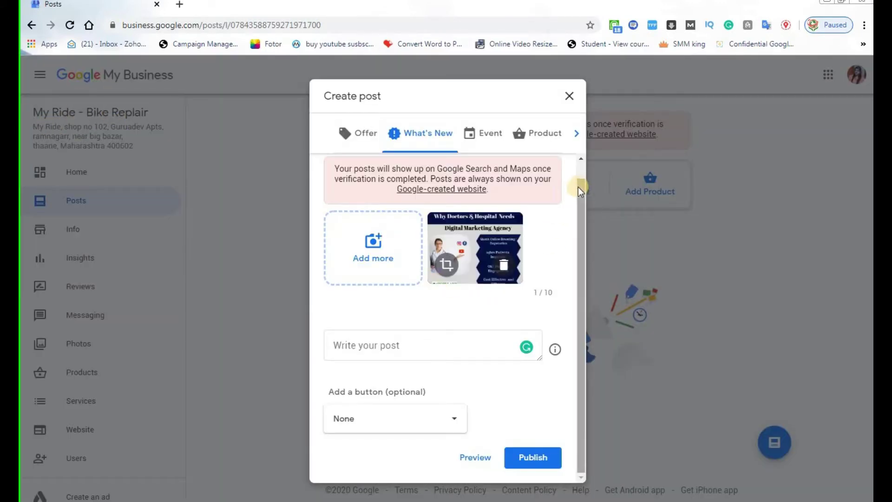
pyautogui.moveTo(578, 187); pyautogui.dragTo(571, 225)
# Type the post text 'Brring your business online - get online leaads' and correct 'Brring' to 'Bring'.
pyautogui.click(348, 348)
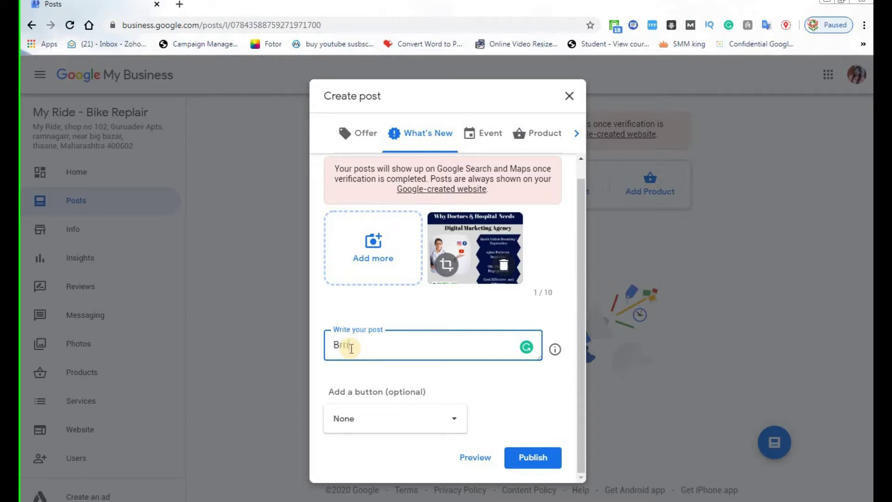
pyautogui.write('Brring your business onlin')
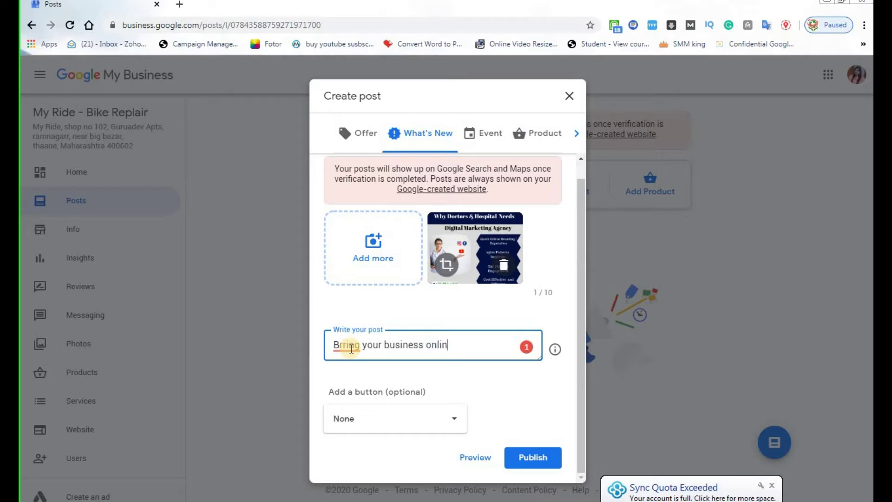
pyautogui.write('e - get ')
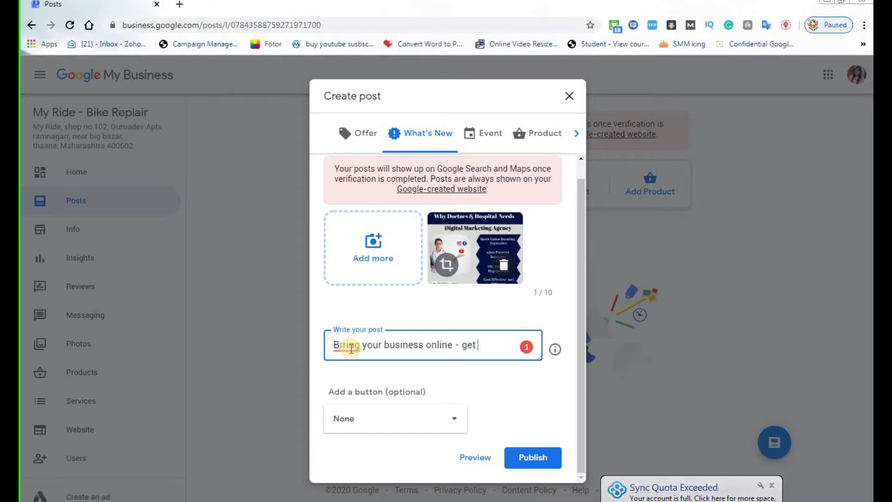
pyautogui.write('online ')
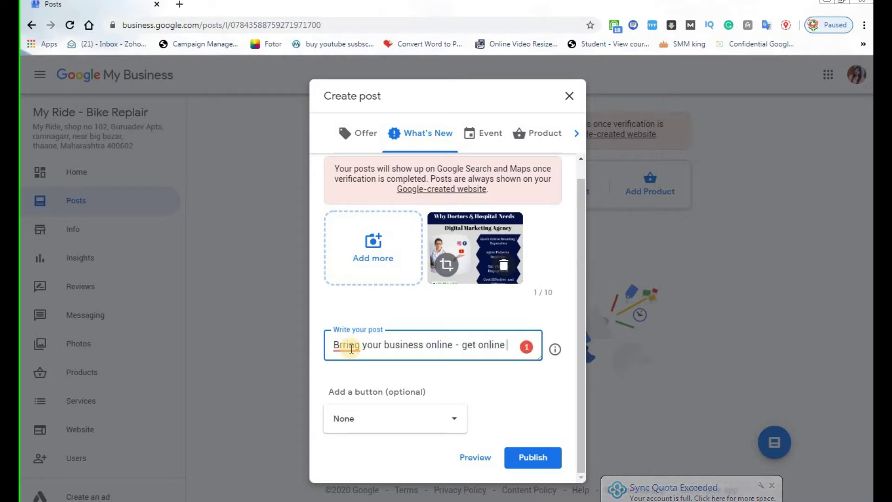
pyautogui.write('leaads- call us todaay')
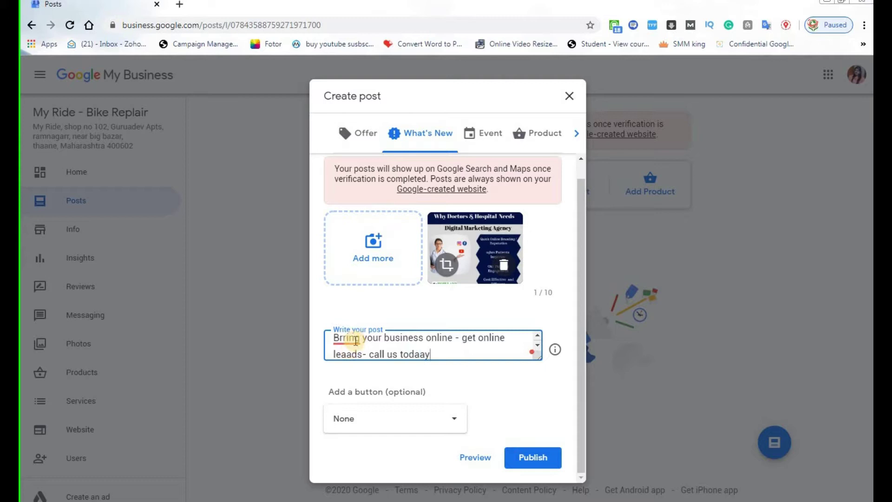
pyautogui.click(345, 339)
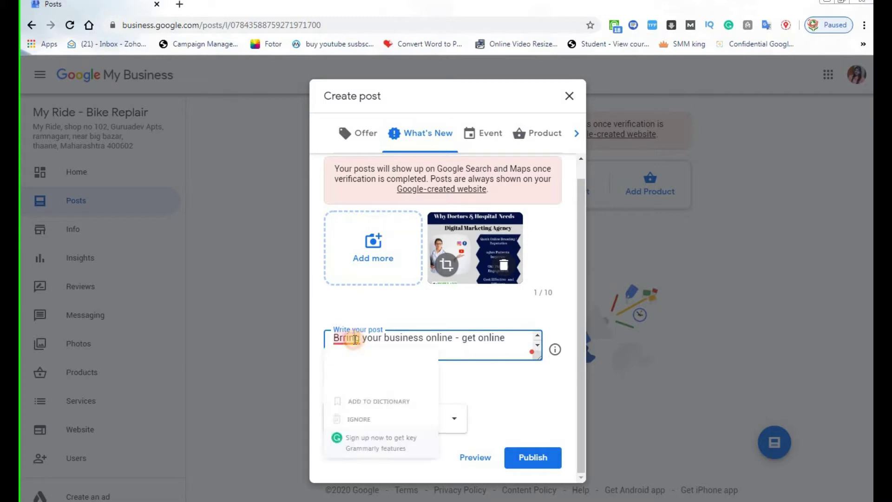
pyautogui.click(353, 367)
# Correct 'todaay' to 'today' and 'leaads' to 'leads', so the post ends 'leads- call us today'.
pyautogui.moveTo(433, 354); pyautogui.dragTo(325, 339)
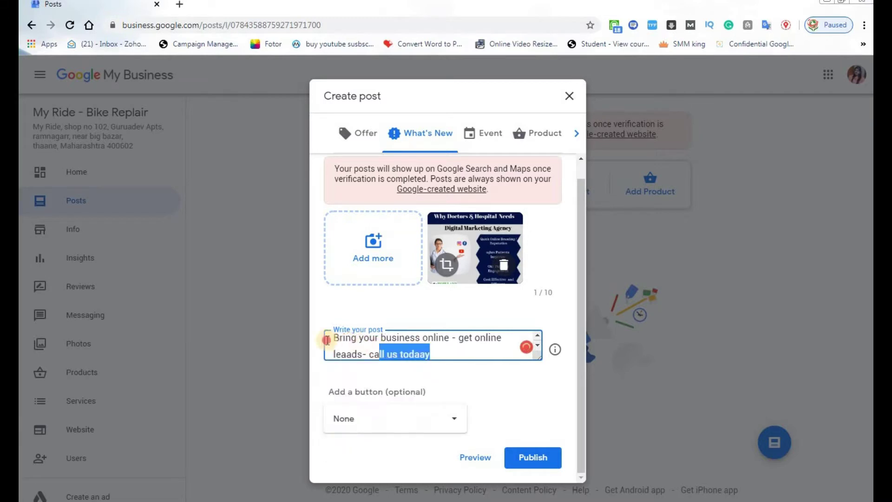
pyautogui.click(452, 344)
pyautogui.scroll(-1, 409, 344)
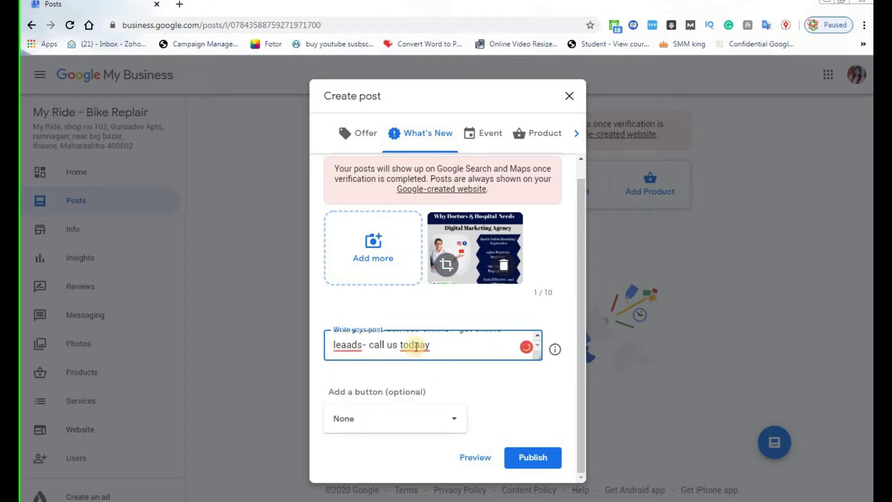
pyautogui.click(413, 345)
pyautogui.click(417, 372)
pyautogui.click(339, 345)
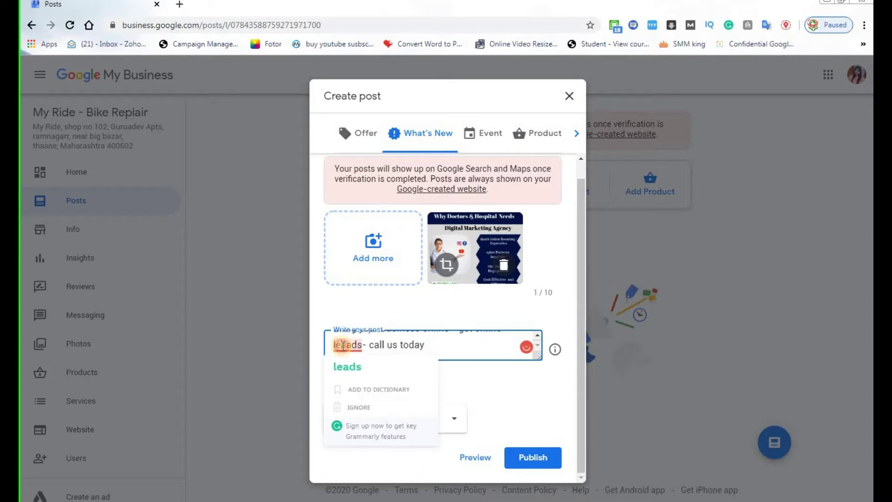
pyautogui.click(352, 369)
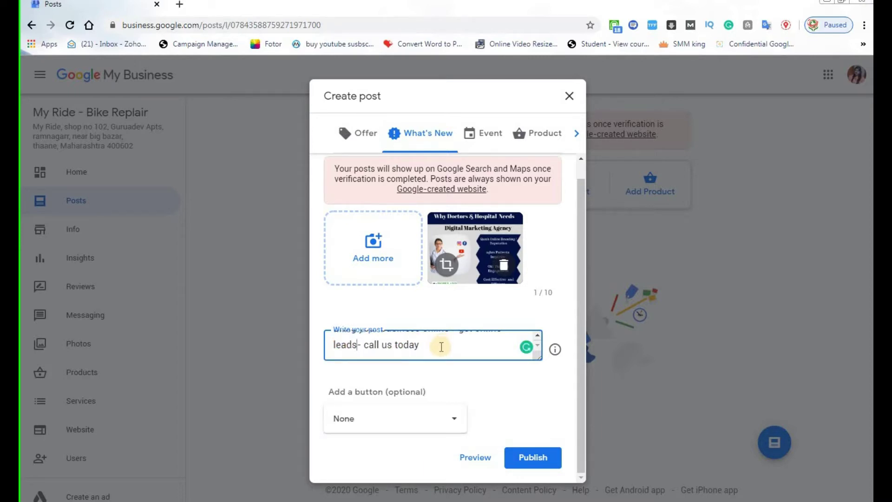
pyautogui.scroll(1, 434, 345)
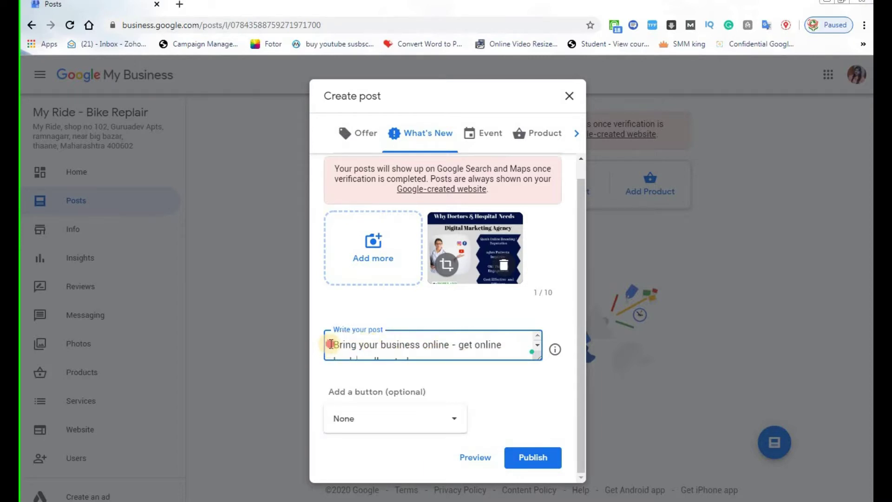
pyautogui.moveTo(331, 344); pyautogui.dragTo(419, 368)
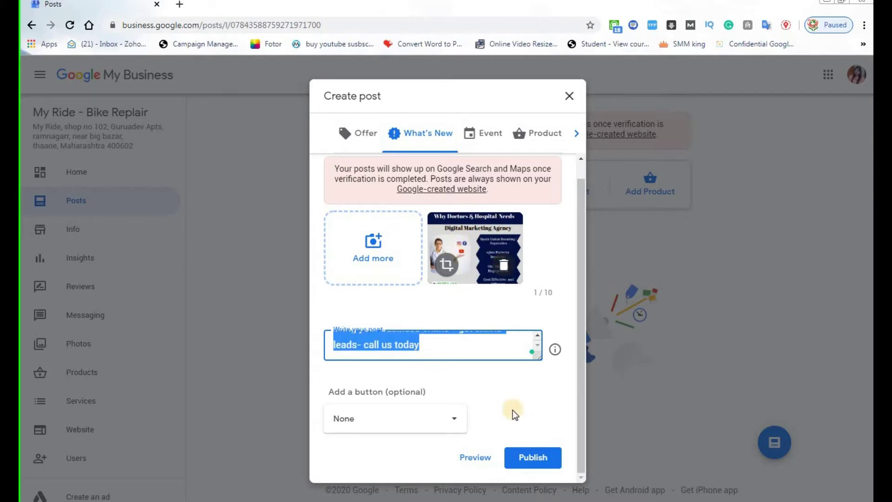
pyautogui.click(460, 350)
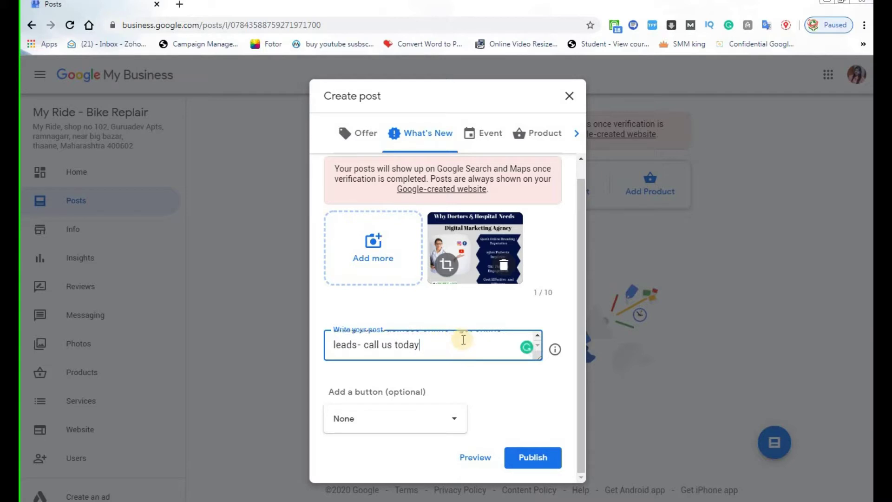
pyautogui.click(506, 380)
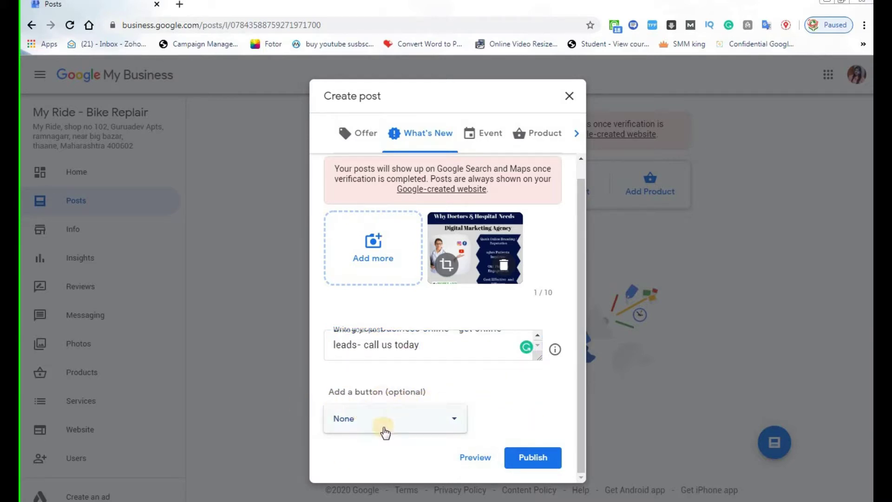
pyautogui.click(456, 422)
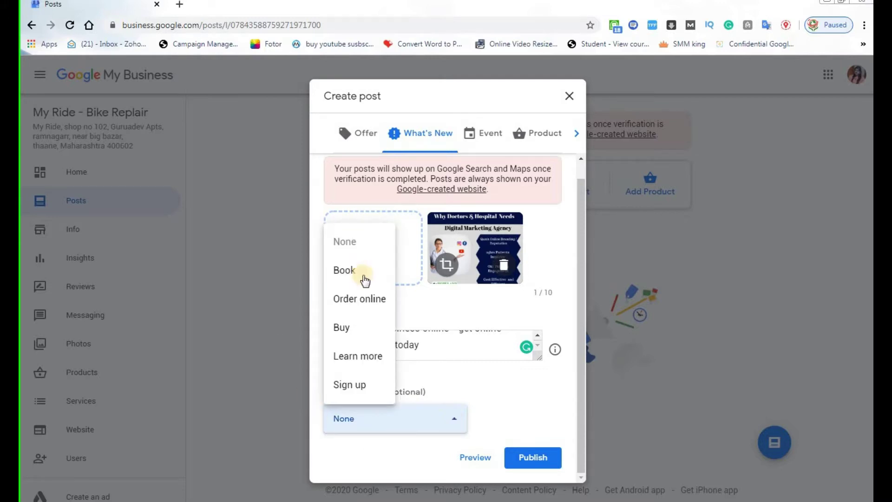
pyautogui.click(358, 357)
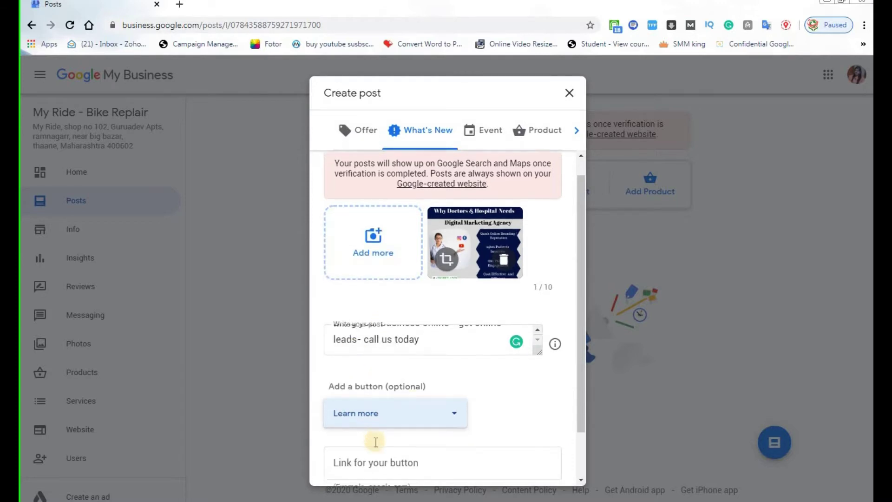
pyautogui.scroll(-2, 372, 442)
pyautogui.click(364, 404)
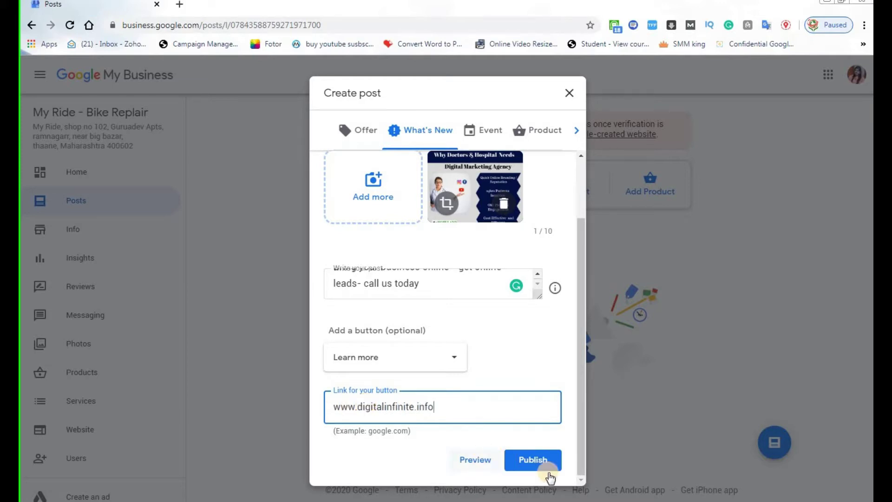
pyautogui.click(533, 461)
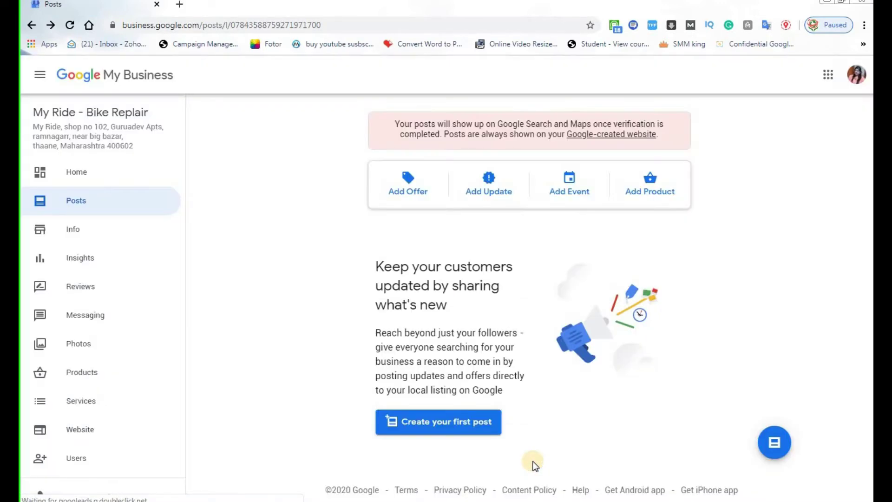
pyautogui.scroll(-3, 740, 387)
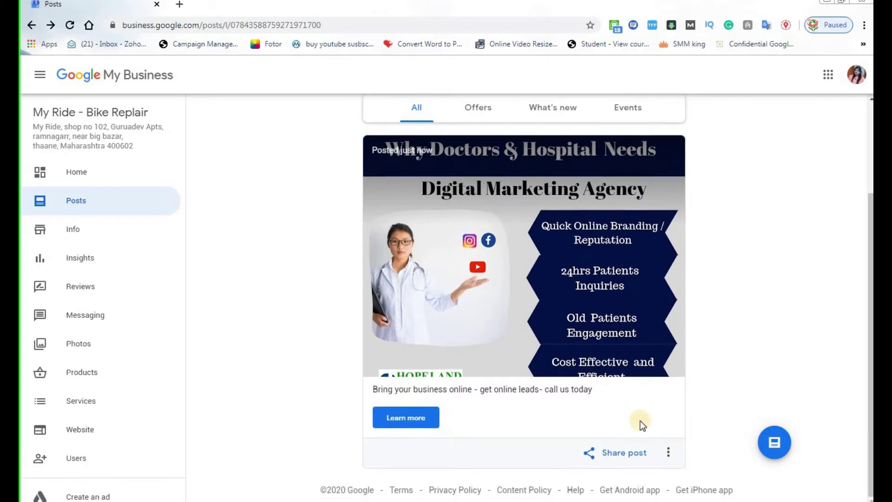
# Select and copy the published post's share link from the Share post dialog.
pyautogui.click(619, 457)
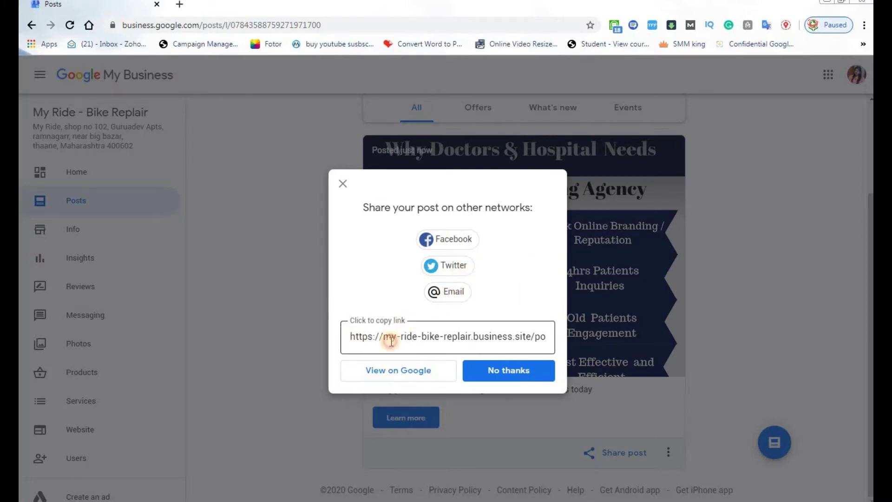
pyautogui.moveTo(360, 336); pyautogui.dragTo(575, 339)
pyautogui.rightClick(466, 343)
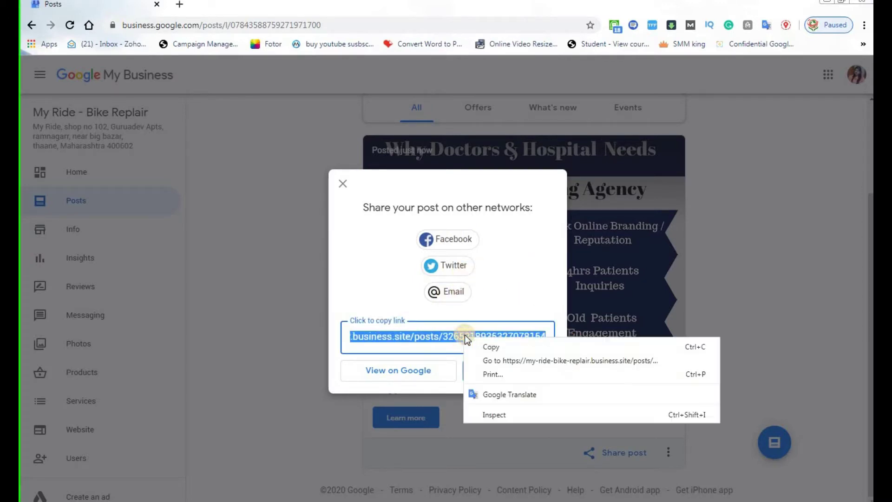
pyautogui.click(480, 345)
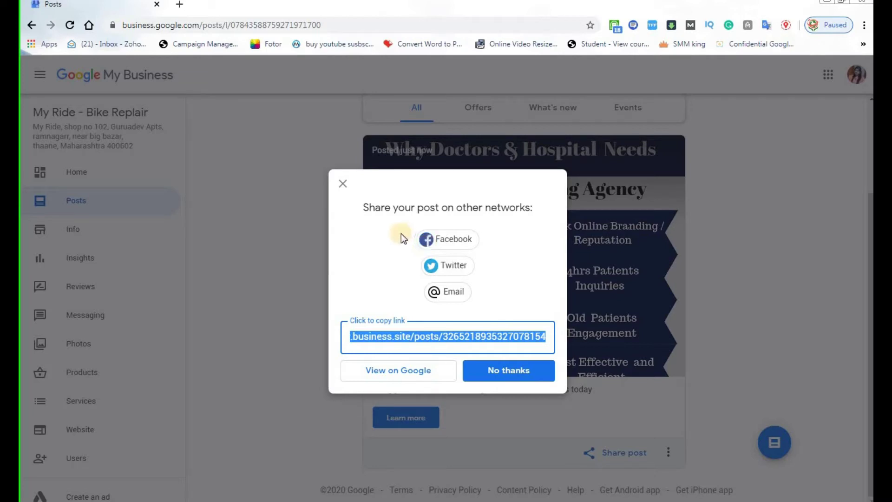
pyautogui.rightClick(451, 338)
pyautogui.click(477, 349)
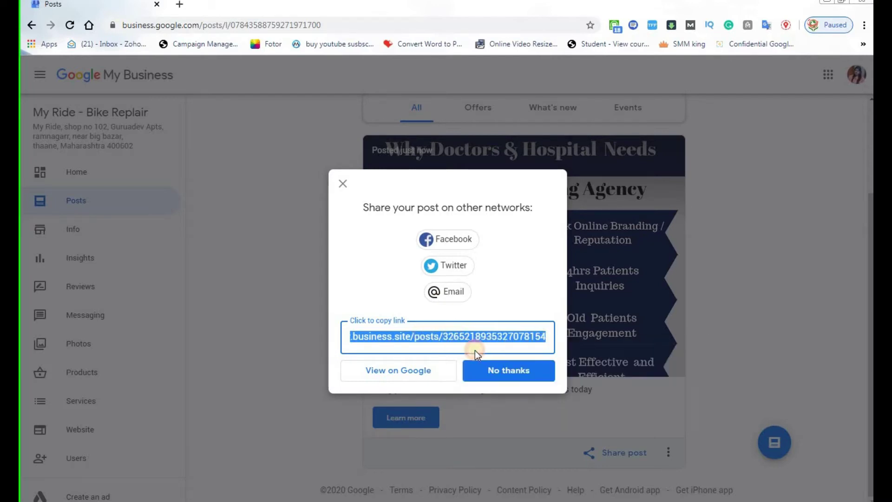
pyautogui.click(179, 4)
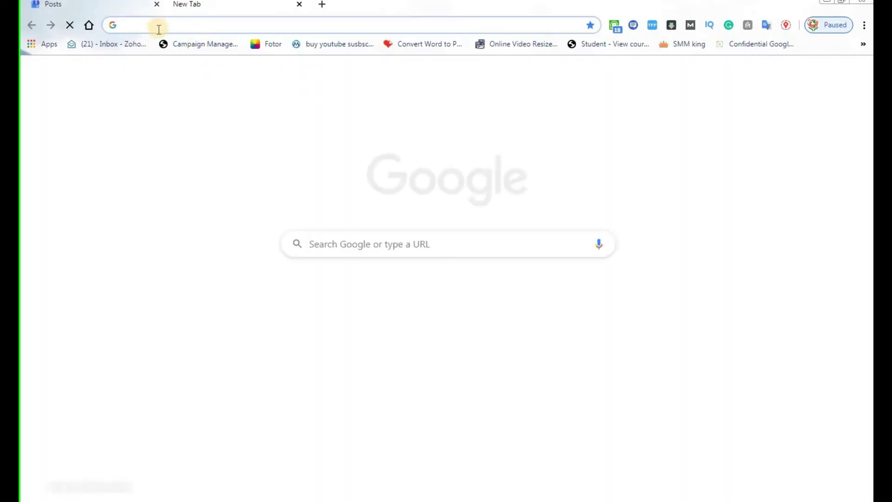
# Load the copied post link, follow its Learn more link to Digital Infinite, then return.
pyautogui.hotkey('ctrl', 'v')
pyautogui.press('Return')
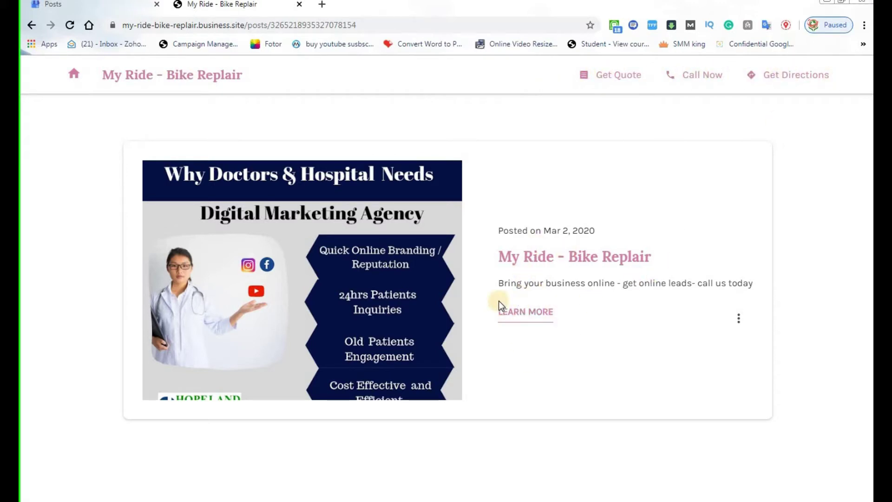
pyautogui.click(527, 317)
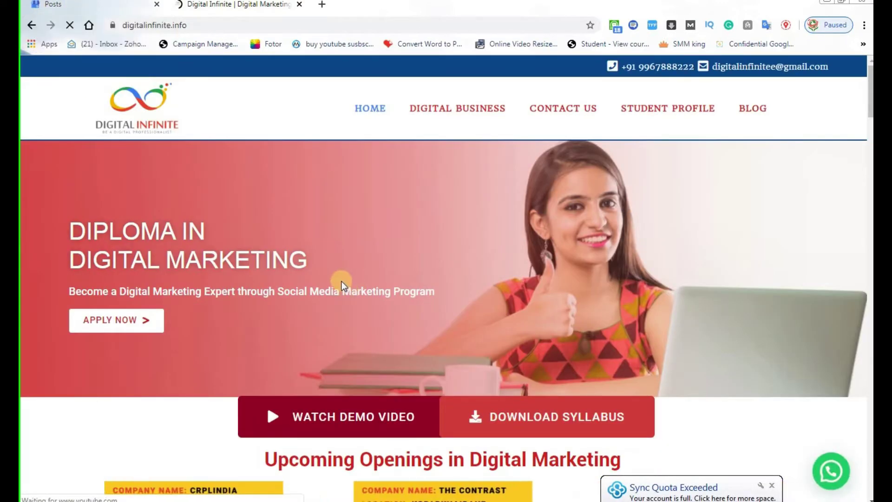
pyautogui.scroll(-10, 255, 412)
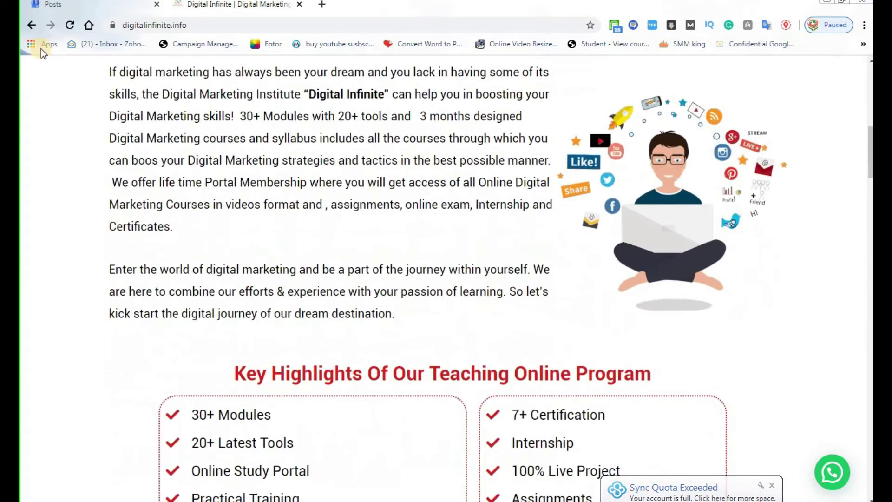
pyautogui.click(69, 2)
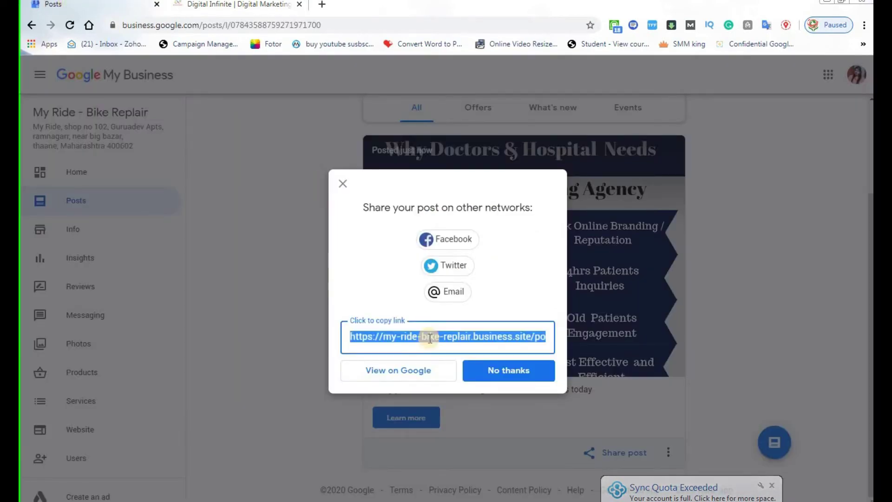
# Close the share dialog and scroll the Posts page to review the digital marketing agency post.
pyautogui.click(344, 184)
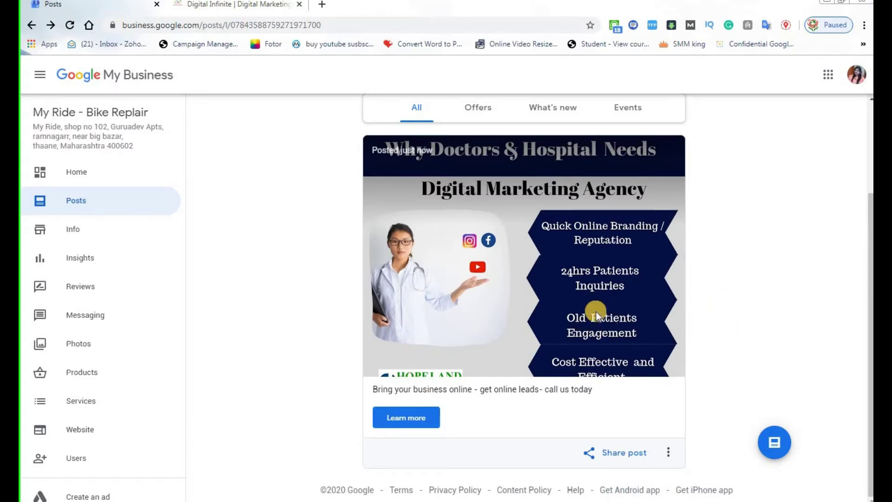
pyautogui.scroll(3, 418, 297)
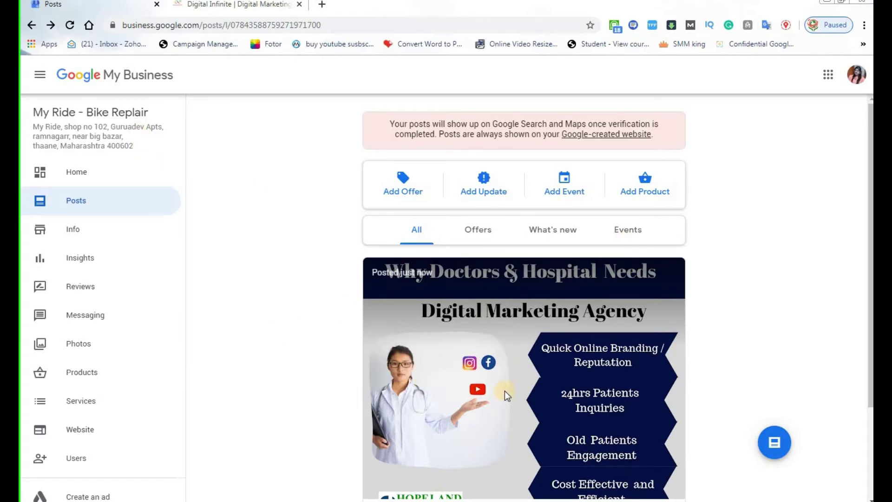
pyautogui.scroll(-3, 511, 413)
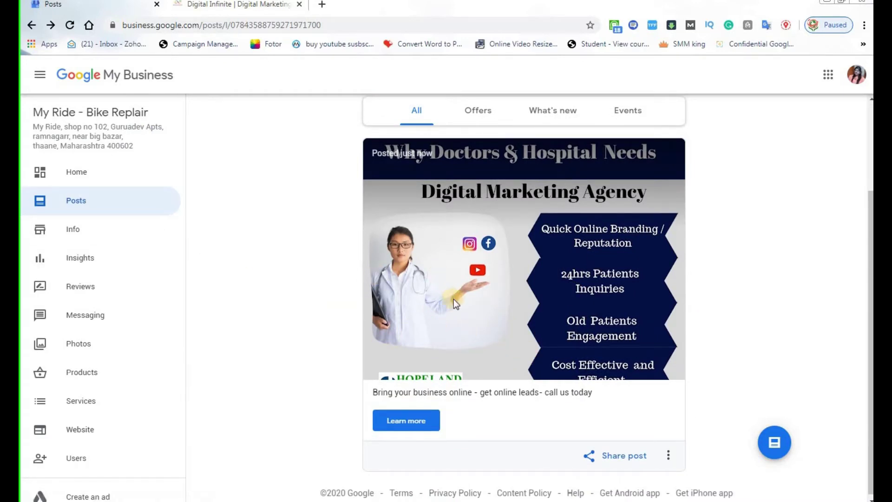
# Browse the business Info page, then open the Insights page, which is locked pending verification.
pyautogui.click(78, 230)
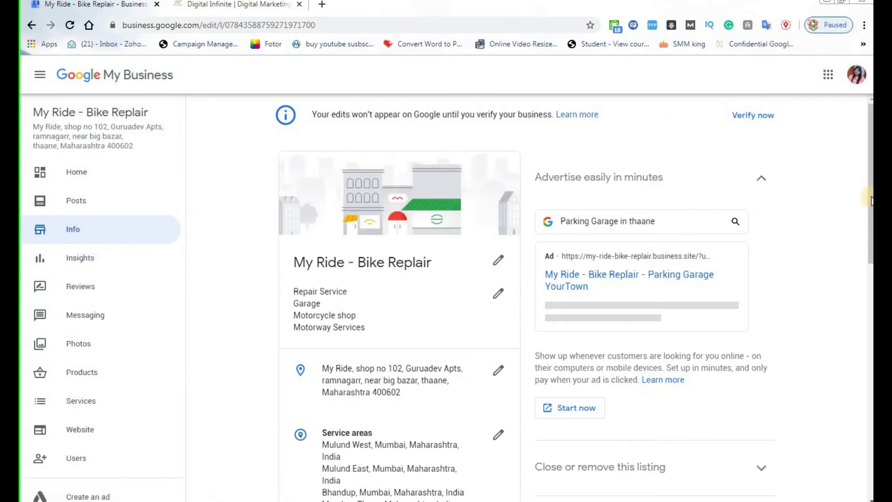
pyautogui.moveTo(870, 211); pyautogui.dragTo(865, 154)
pyautogui.scroll(-5, 558, 412)
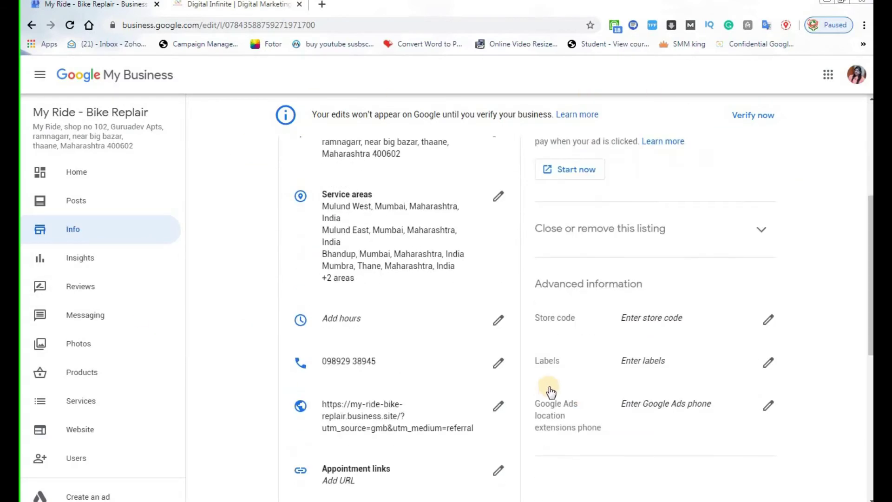
pyautogui.scroll(5, 195, 229)
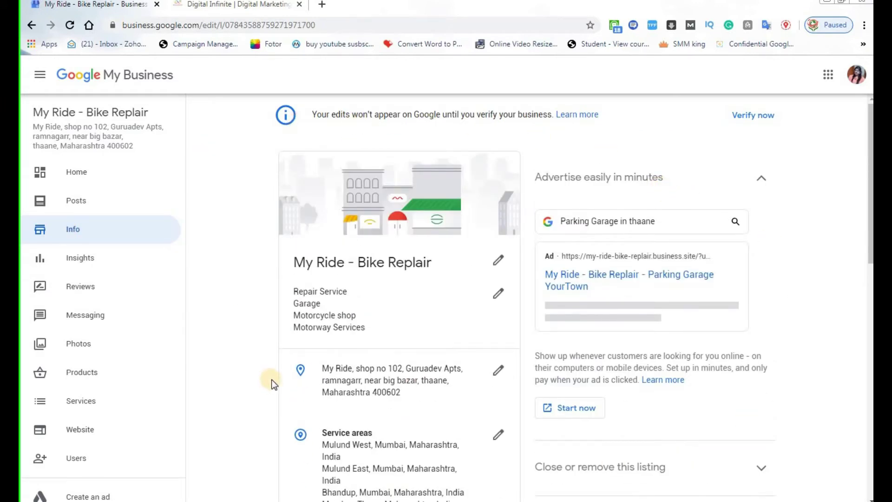
pyautogui.scroll(-8, 273, 384)
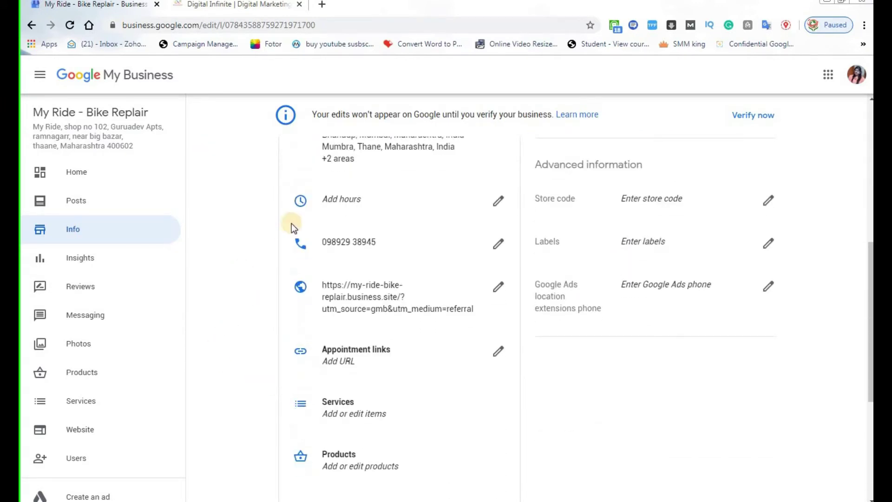
pyautogui.scroll(-5, 436, 372)
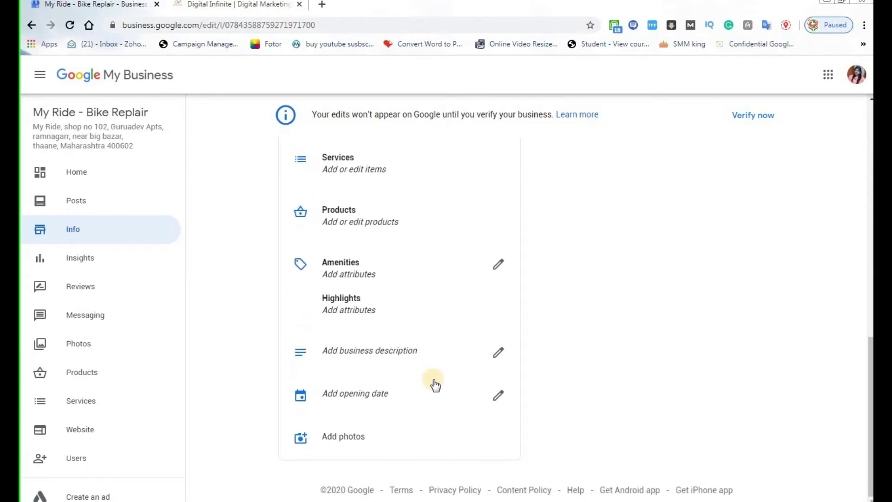
pyautogui.scroll(6, 432, 382)
pyautogui.click(73, 260)
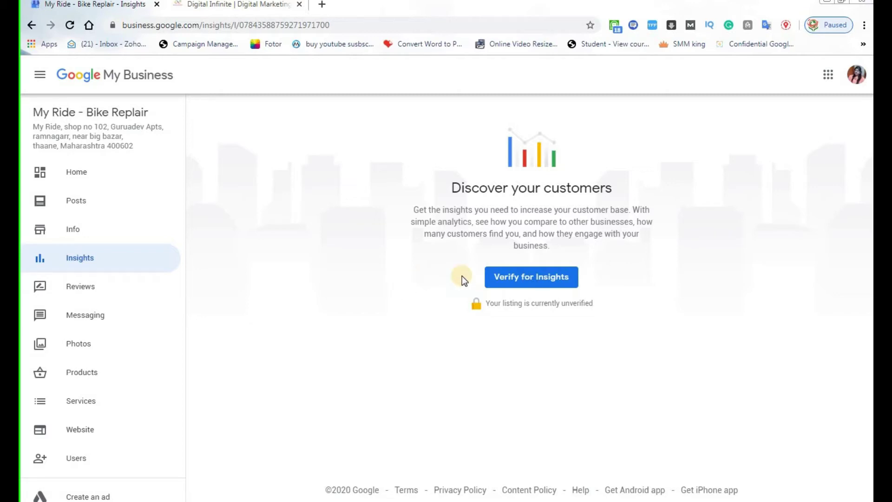
pyautogui.click(79, 259)
# Open the Reviews page and highlight its heading and description text.
pyautogui.click(69, 287)
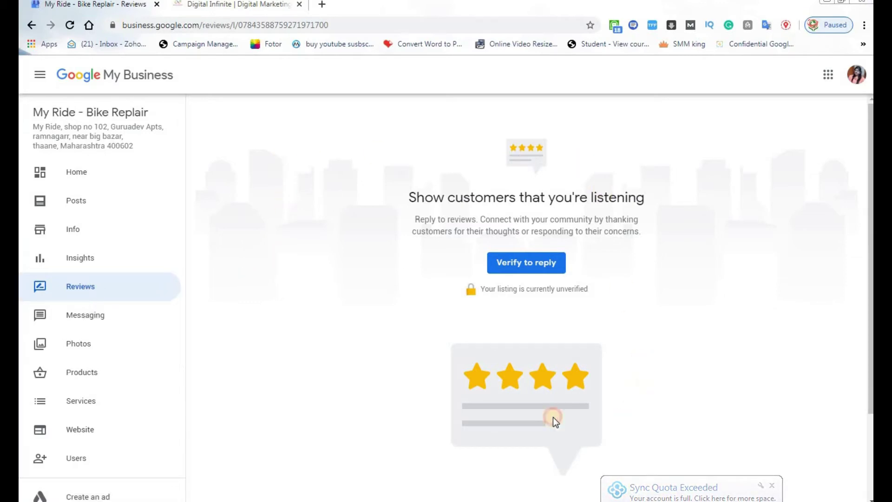
pyautogui.moveTo(296, 128); pyautogui.dragTo(397, 315)
pyautogui.click(378, 235)
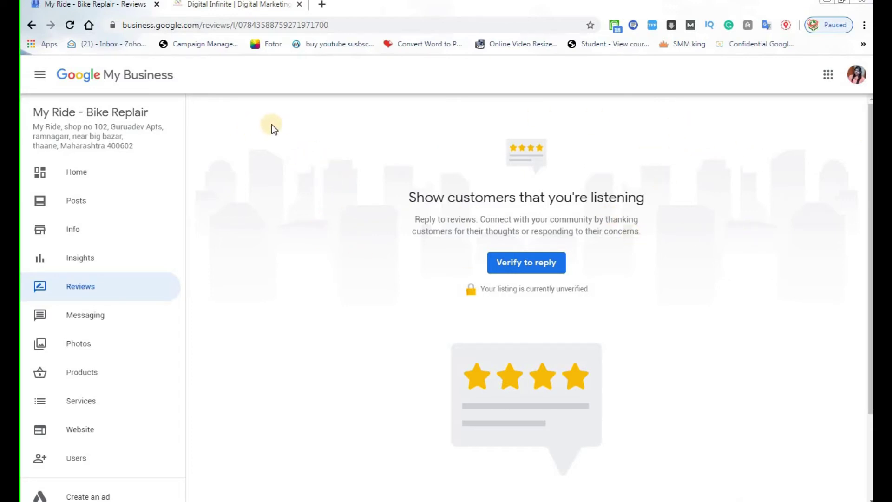
pyautogui.moveTo(237, 201); pyautogui.dragTo(264, 227)
pyautogui.click(239, 197)
# Highlight the 'Show customers that you're listening' heading, then move on to the Messaging page.
pyautogui.moveTo(409, 196); pyautogui.dragTo(673, 198)
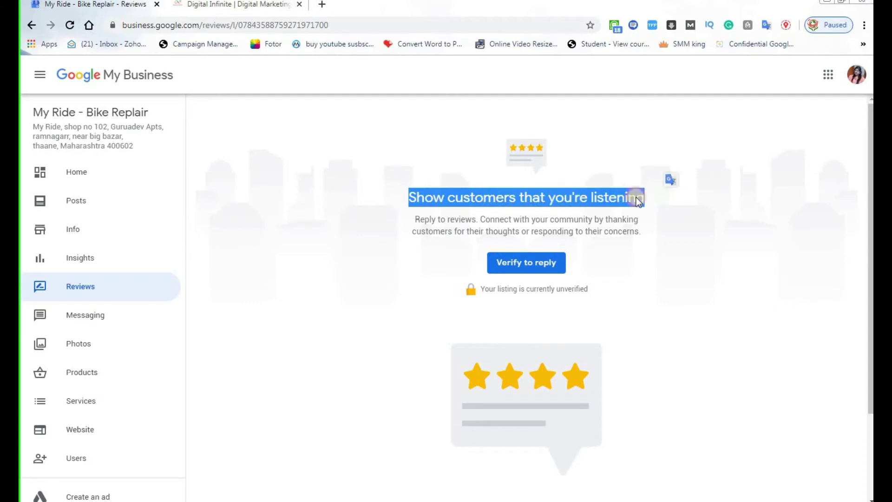
pyautogui.click(412, 197)
pyautogui.moveTo(411, 197); pyautogui.dragTo(668, 198)
pyautogui.click(658, 201)
pyautogui.moveTo(409, 217); pyautogui.dragTo(400, 204)
pyautogui.click(406, 192)
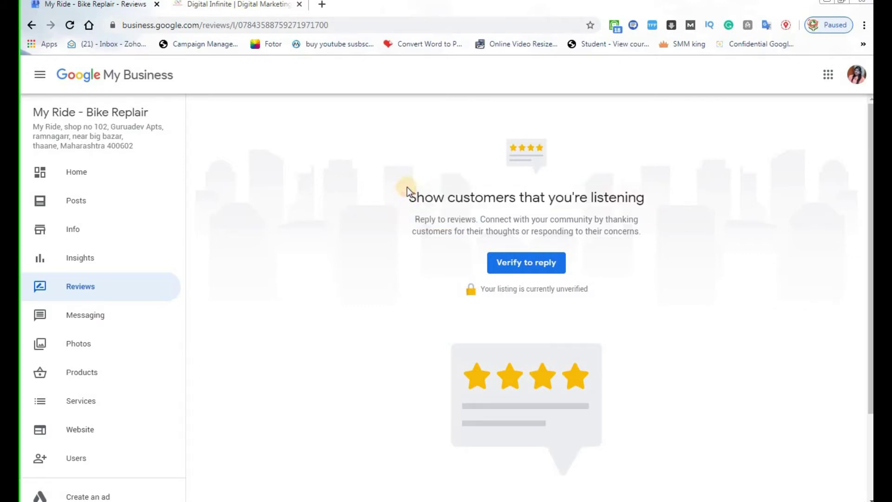
pyautogui.moveTo(408, 193); pyautogui.dragTo(675, 204)
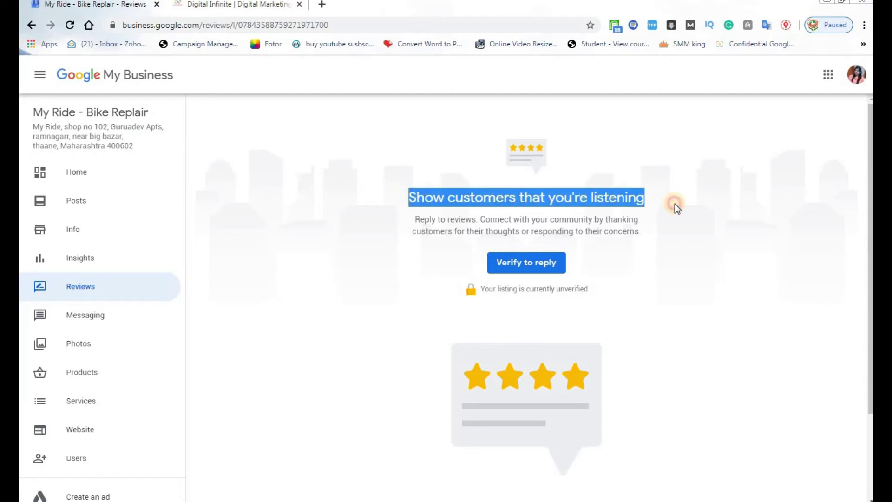
pyautogui.click(410, 213)
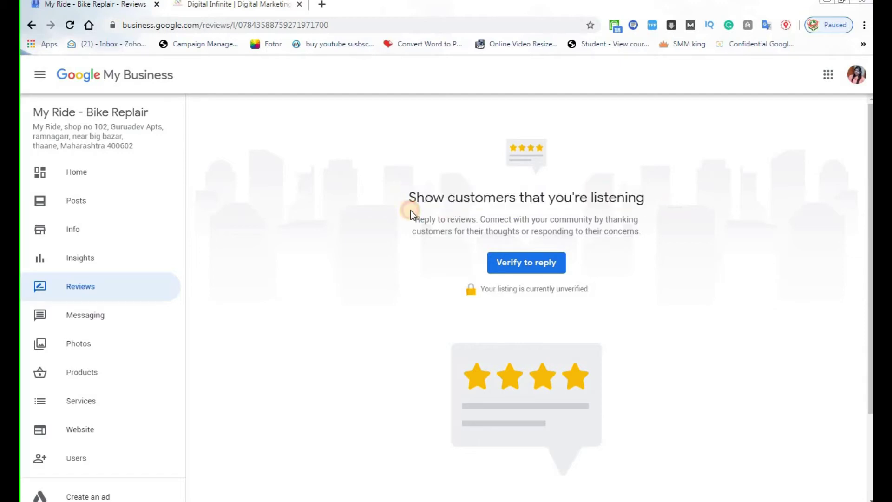
pyautogui.moveTo(408, 197); pyautogui.dragTo(647, 200)
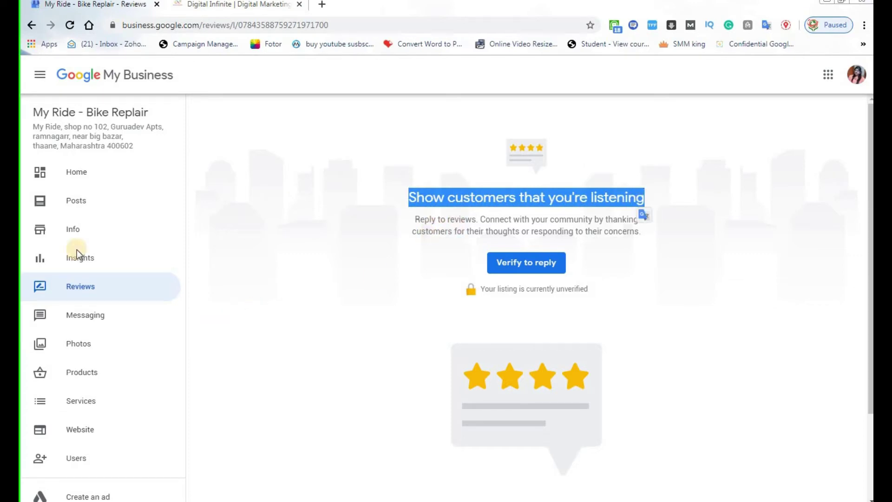
pyautogui.click(308, 198)
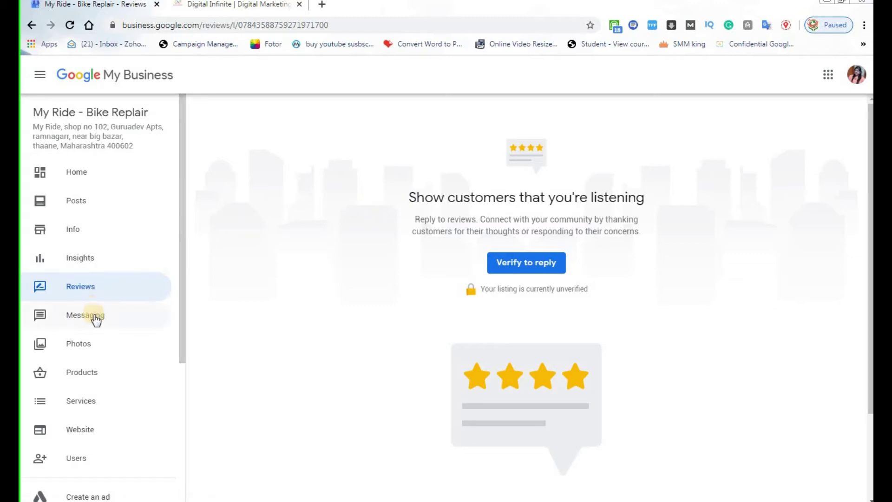
pyautogui.scroll(-2, 144, 294)
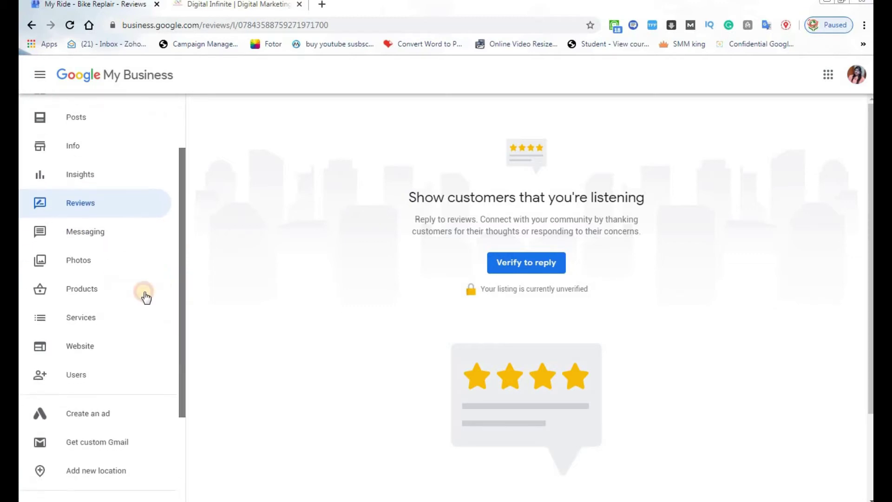
pyautogui.click(101, 234)
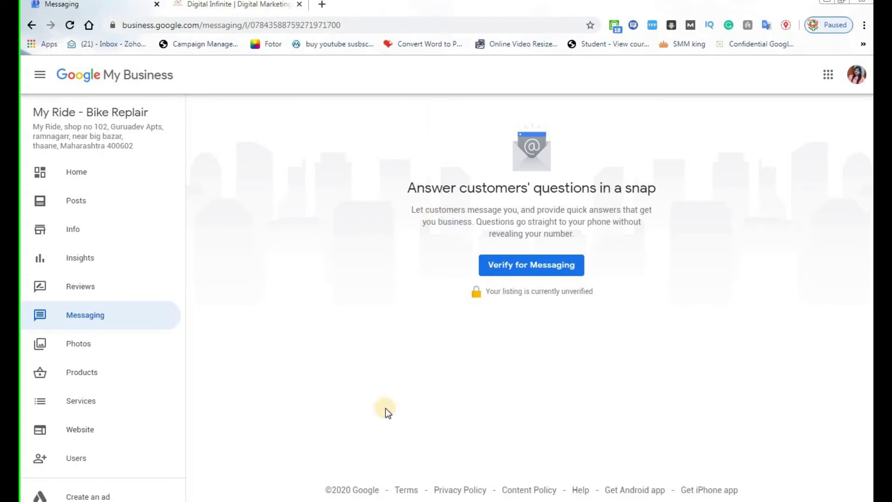
# Highlight the messaging heading and description about answering customers' questions.
pyautogui.moveTo(523, 164); pyautogui.dragTo(750, 236)
pyautogui.click(679, 266)
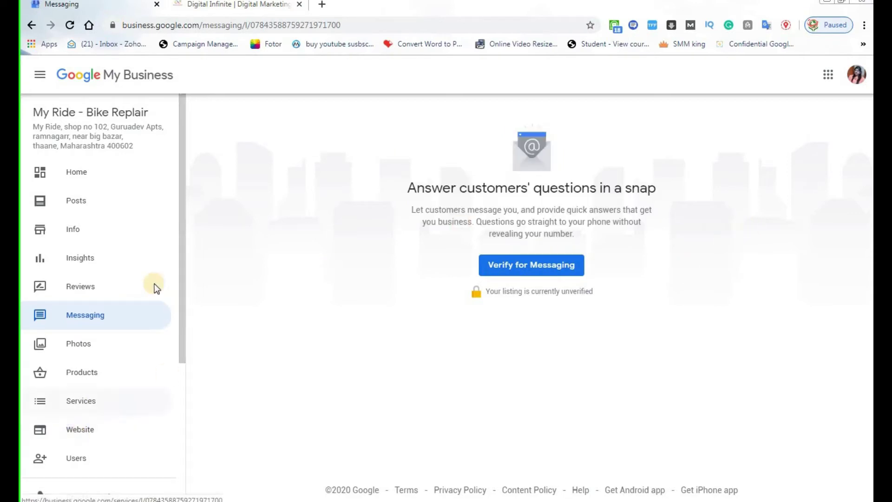
pyautogui.moveTo(180, 214); pyautogui.dragTo(182, 275)
pyautogui.scroll(1, 182, 274)
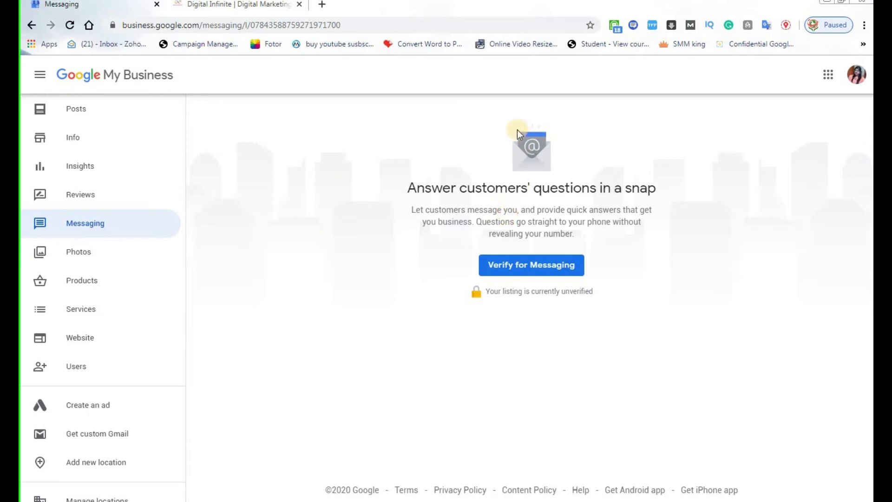
pyautogui.moveTo(498, 172); pyautogui.dragTo(604, 177)
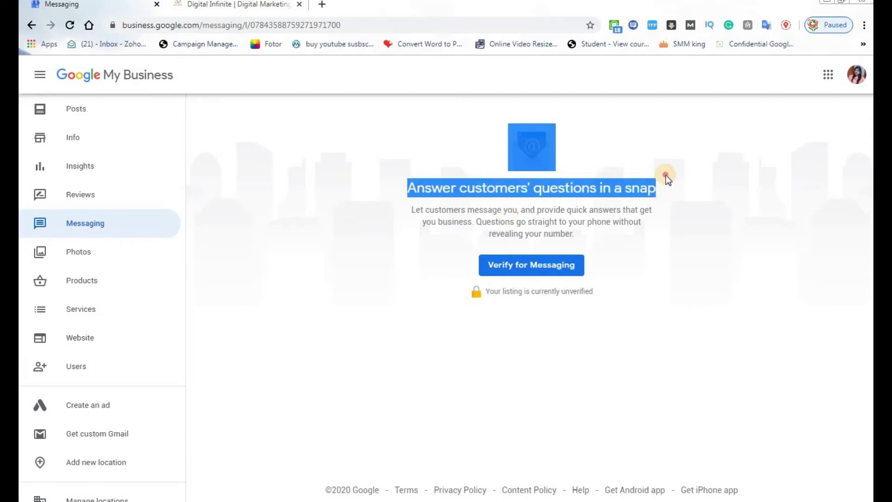
pyautogui.click(582, 175)
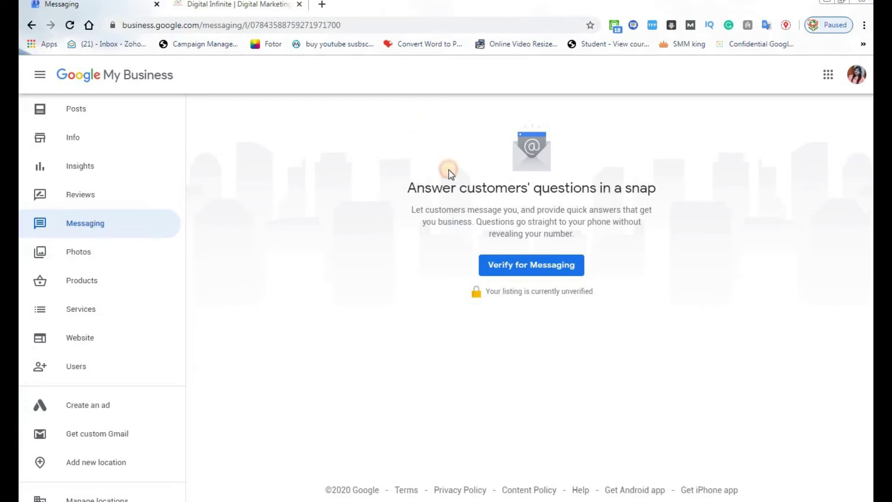
# Emphasise the 'Answer customers' questions in a snap' heading and envelope illustration, then go to Photos.
pyautogui.moveTo(449, 170); pyautogui.dragTo(665, 181)
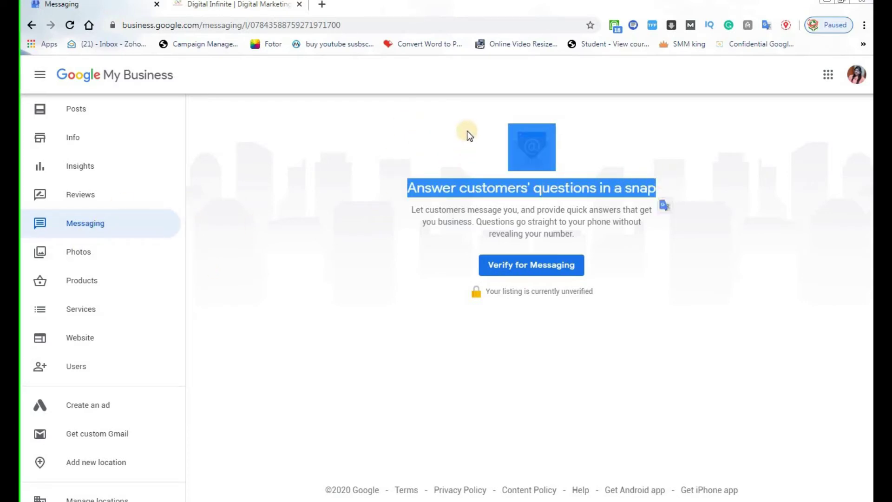
pyautogui.click(452, 110)
pyautogui.doubleClick(640, 162)
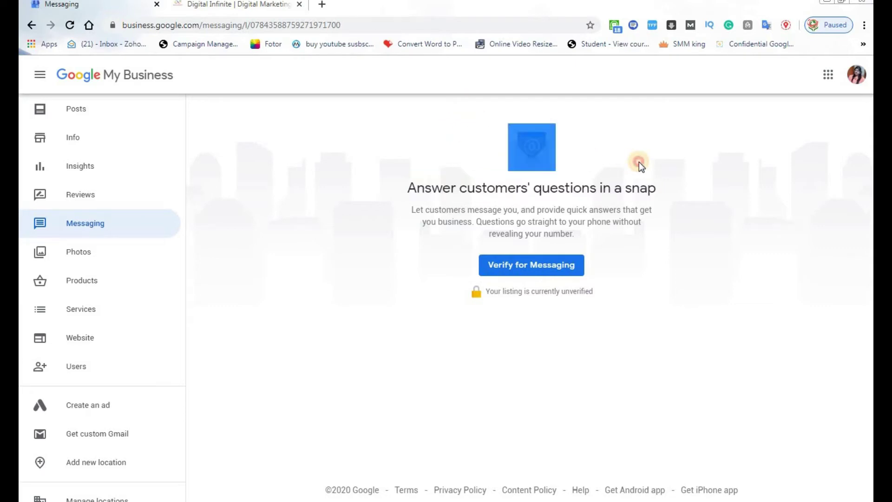
pyautogui.click(687, 191)
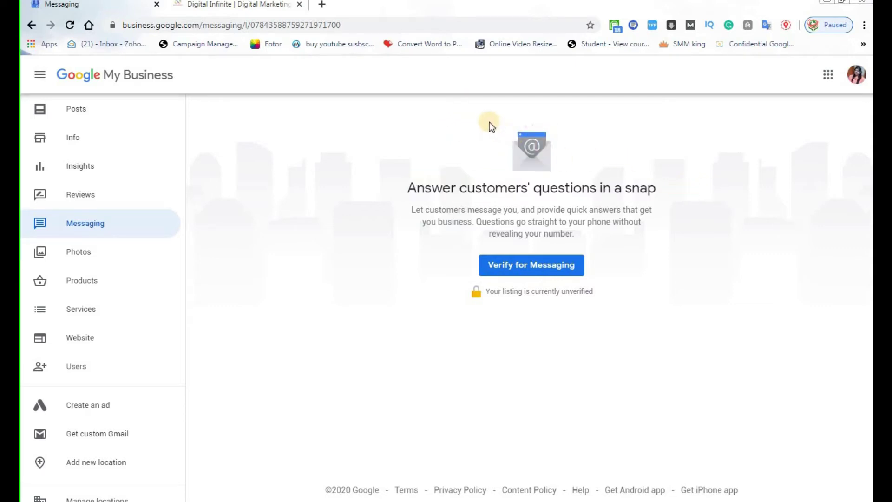
pyautogui.moveTo(489, 122); pyautogui.dragTo(642, 171)
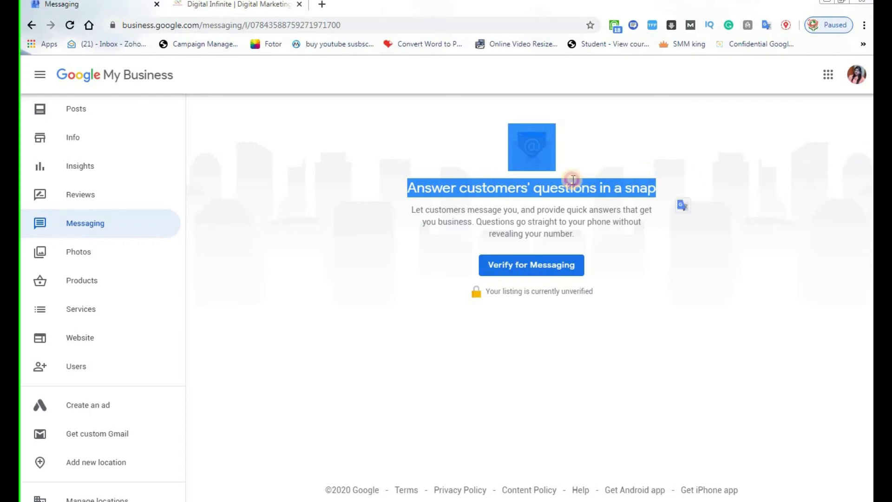
pyautogui.click(397, 208)
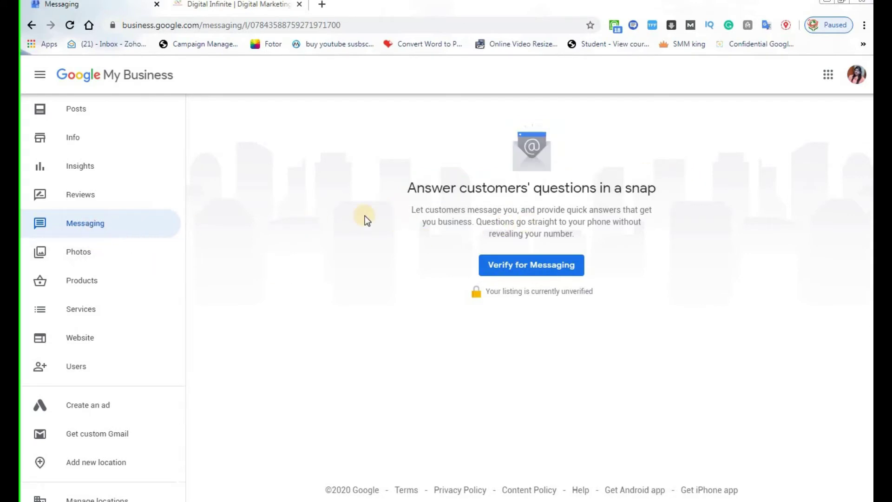
pyautogui.click(75, 252)
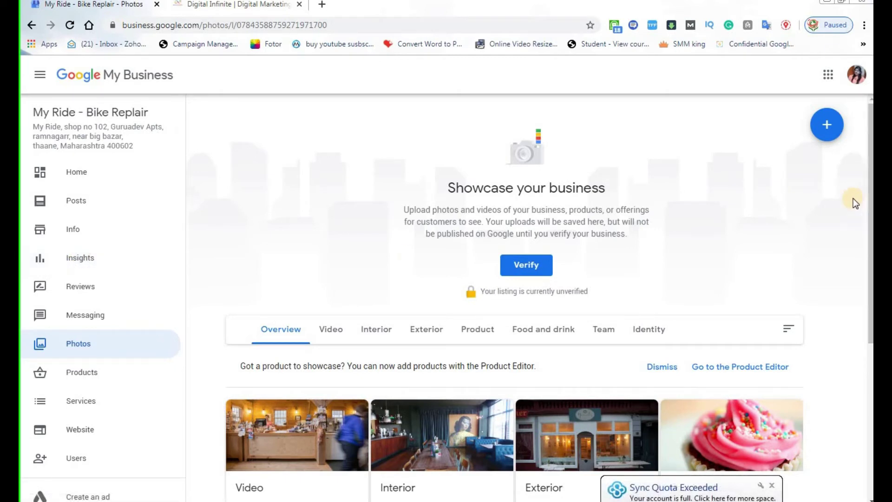
# Scroll the Photos page and show the listing's Interior photos.
pyautogui.scroll(-2, 871, 187)
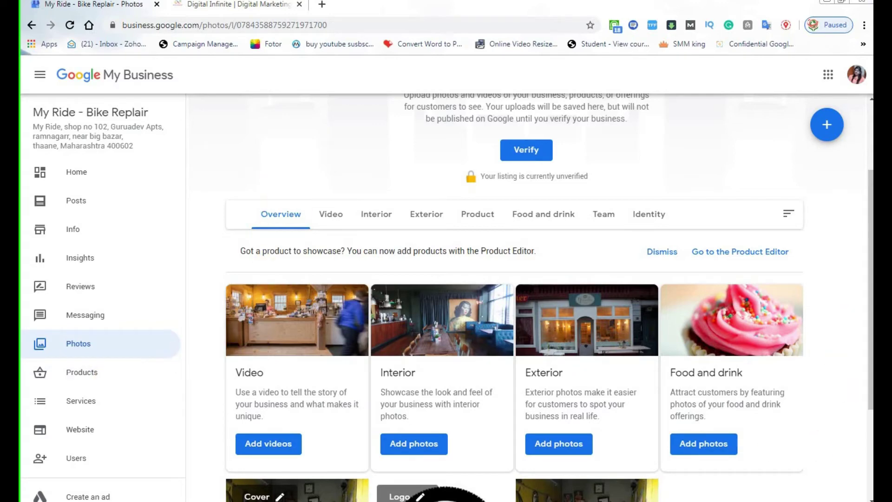
pyautogui.moveTo(870, 283); pyautogui.dragTo(872, 399)
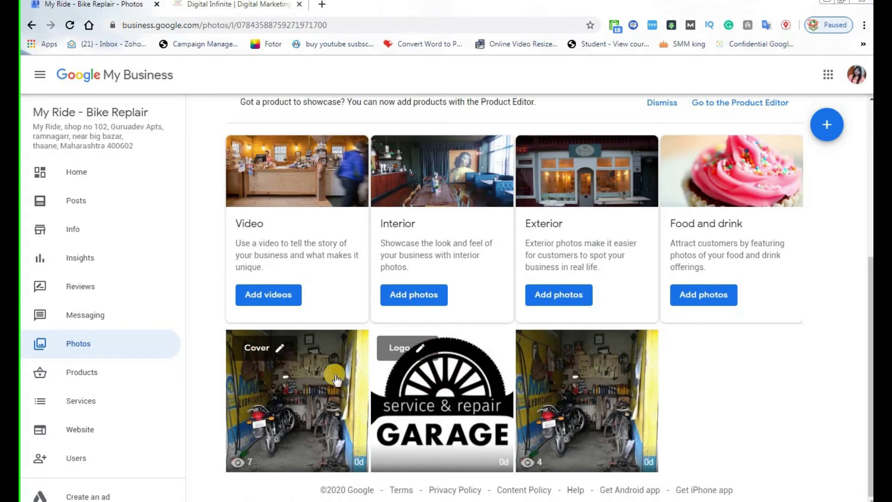
pyautogui.scroll(5, 786, 430)
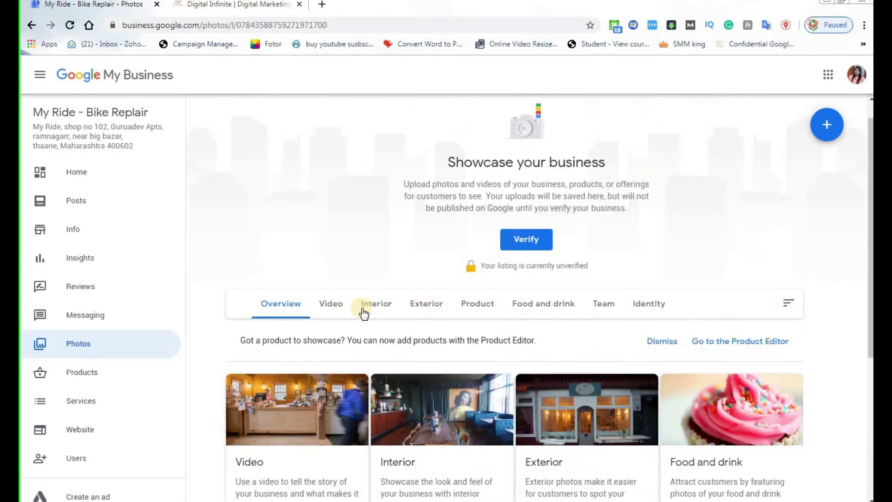
pyautogui.click(381, 311)
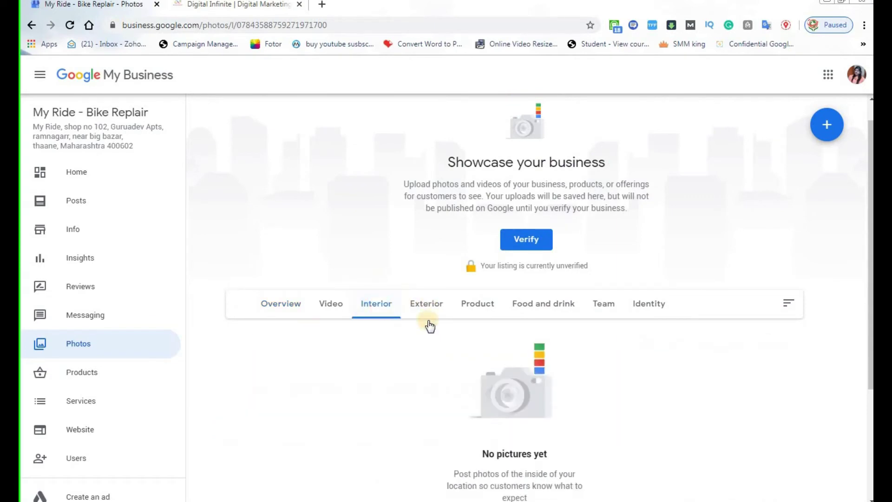
pyautogui.scroll(-3, 442, 317)
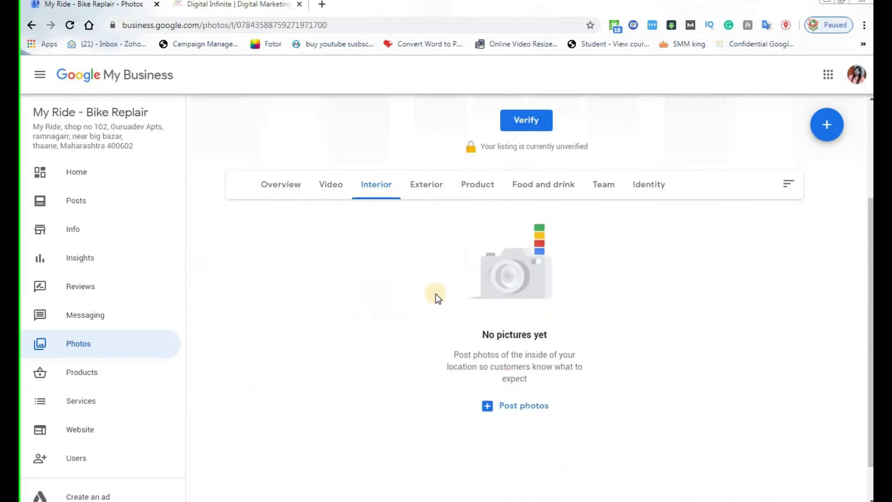
pyautogui.click(377, 189)
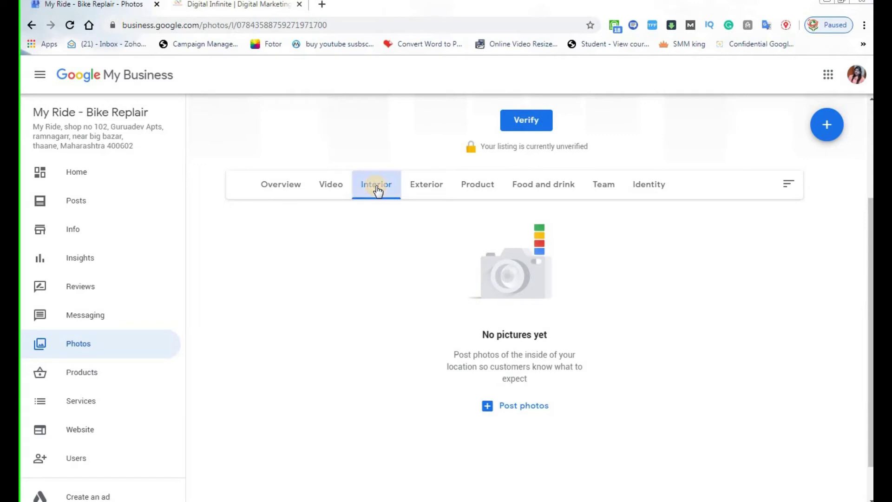
# Browse the Exterior, Product and Team photo categories, ending on the empty Video category.
pyautogui.click(425, 186)
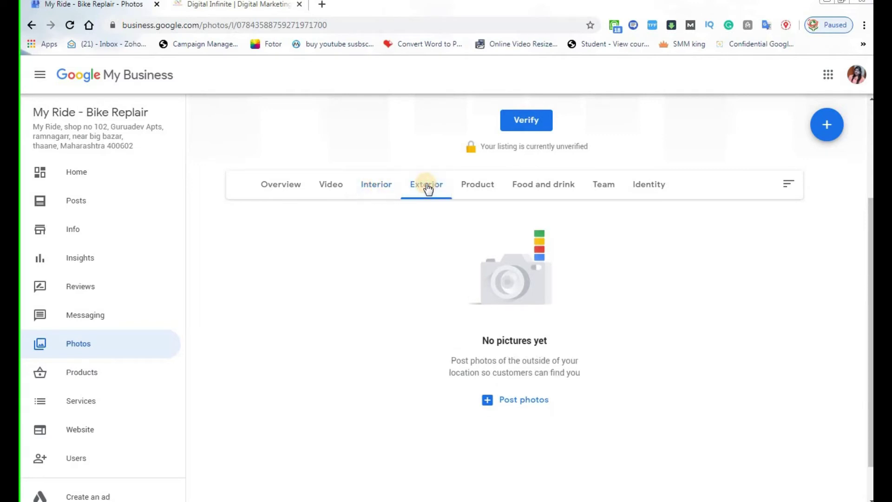
pyautogui.click(476, 187)
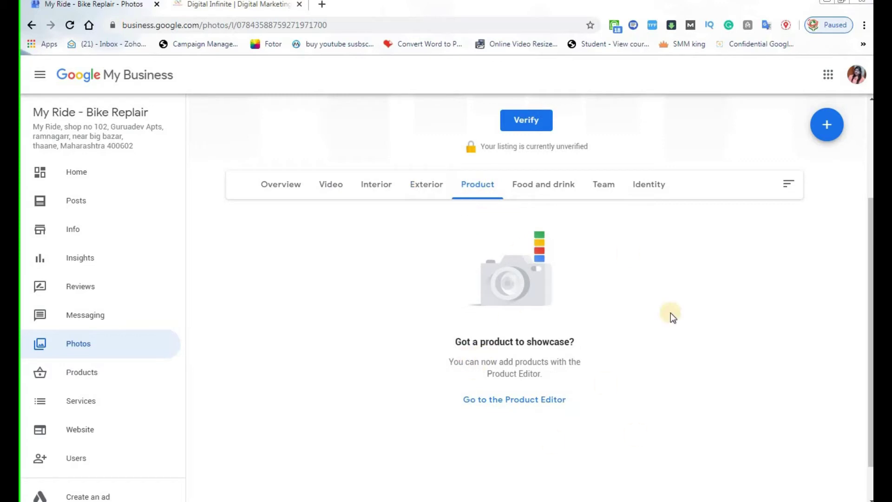
pyautogui.click(607, 186)
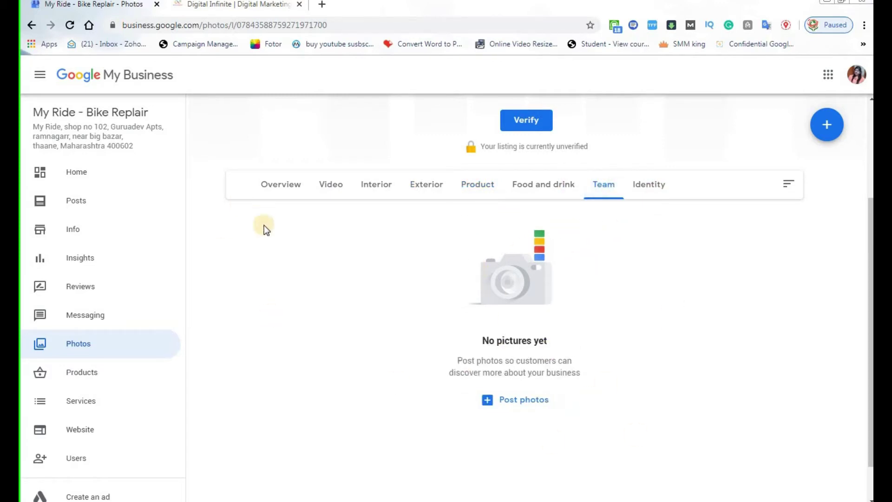
pyautogui.click(329, 189)
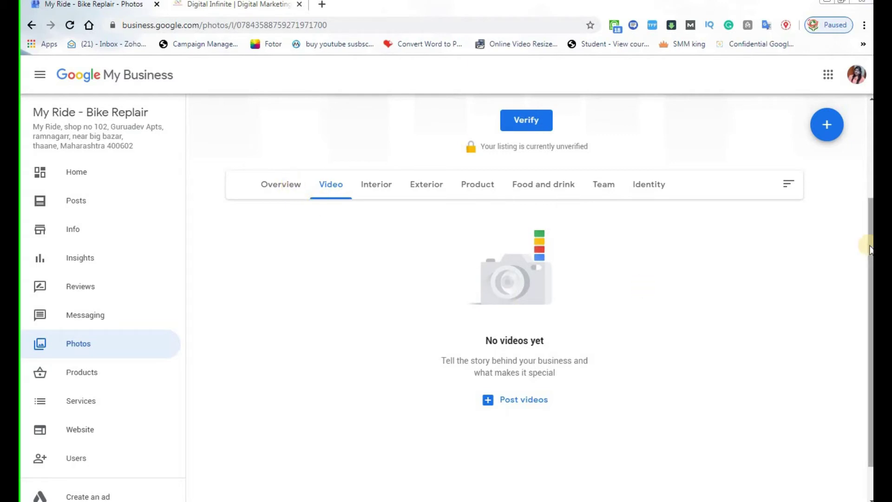
pyautogui.moveTo(869, 225); pyautogui.dragTo(869, 239)
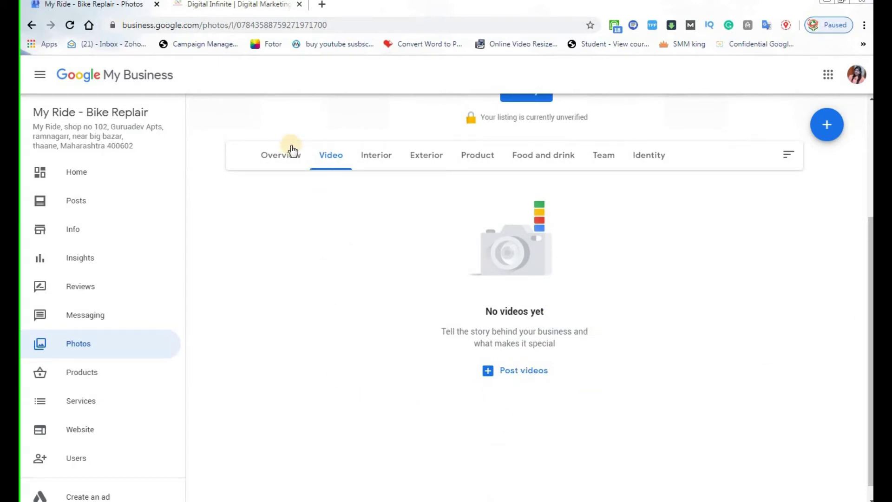
pyautogui.scroll(-1, 294, 364)
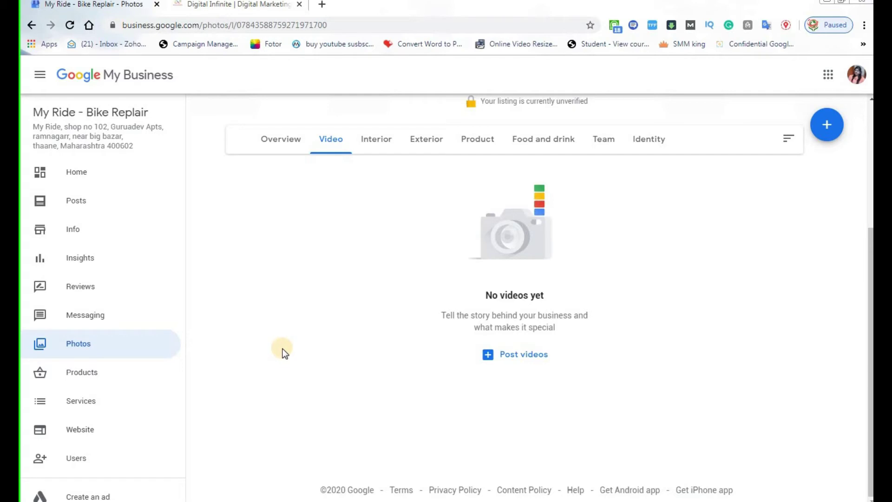
pyautogui.scroll(-3, 117, 388)
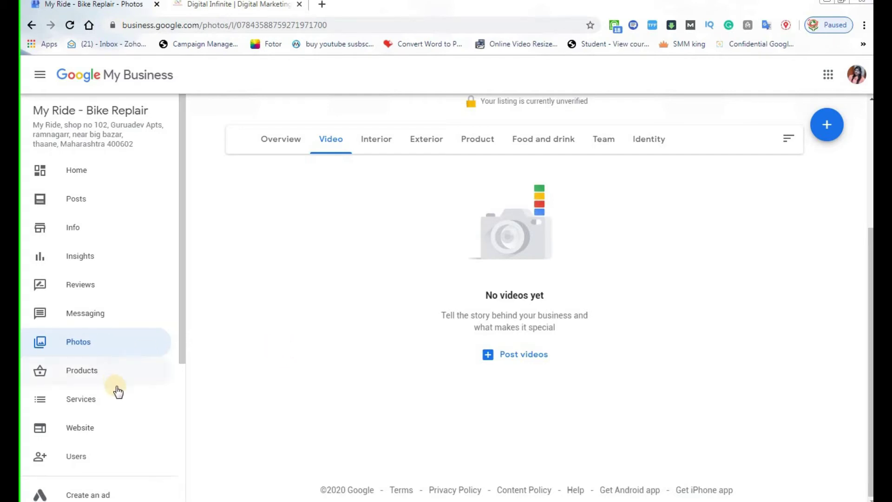
# Open Products, start a new product and step through its name, category, price and description fields.
pyautogui.click(86, 256)
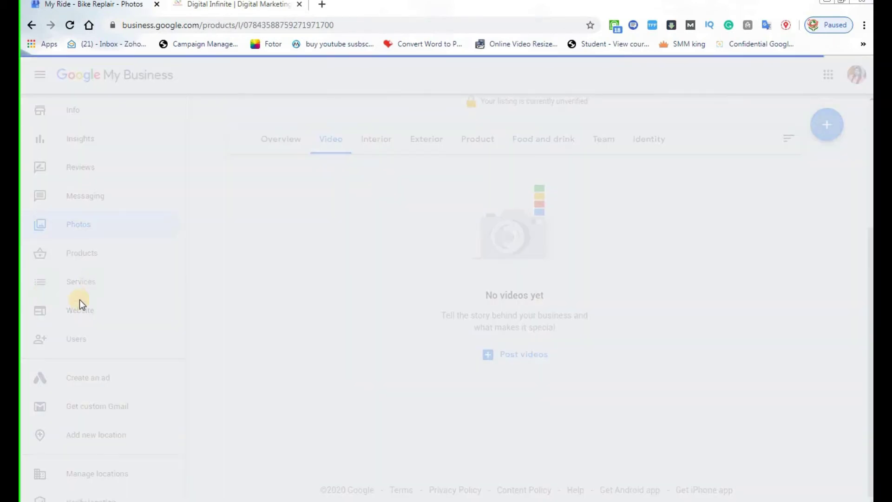
pyautogui.scroll(-3, 68, 406)
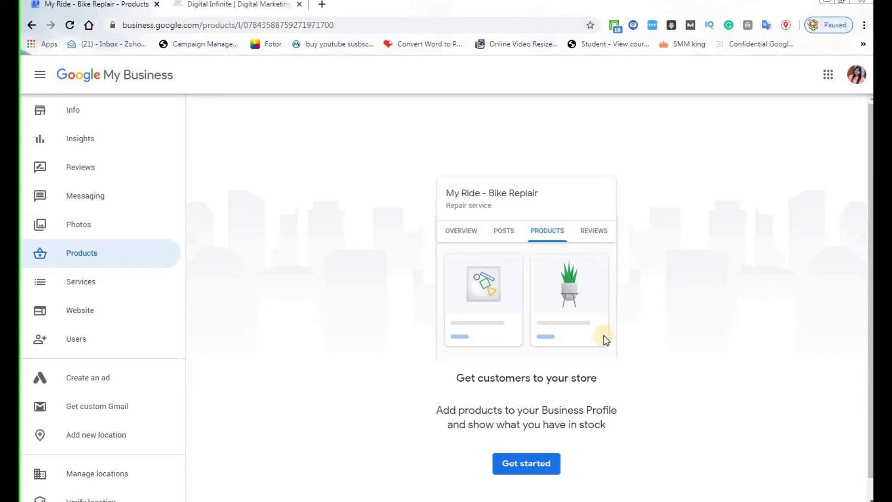
pyautogui.click(527, 464)
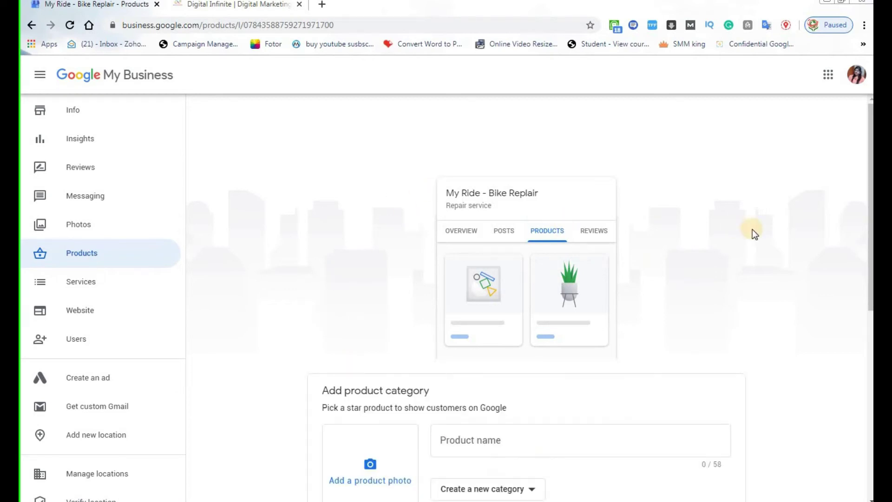
pyautogui.click(513, 259)
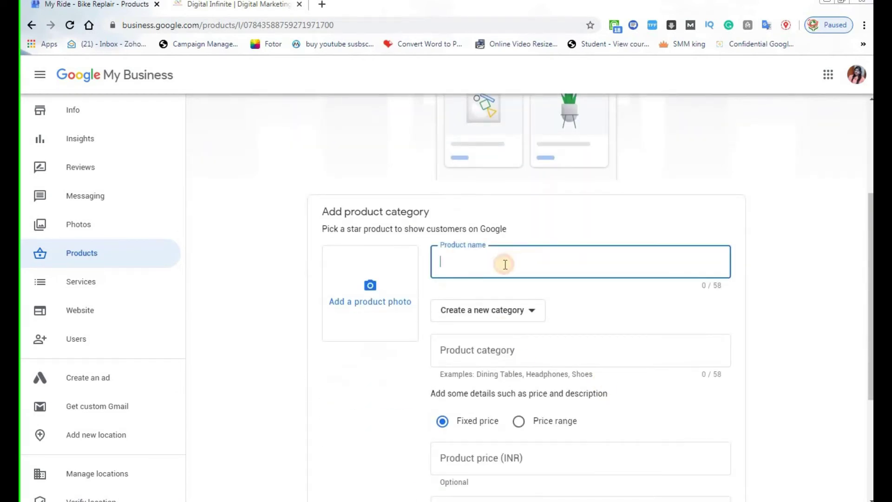
pyautogui.click(483, 348)
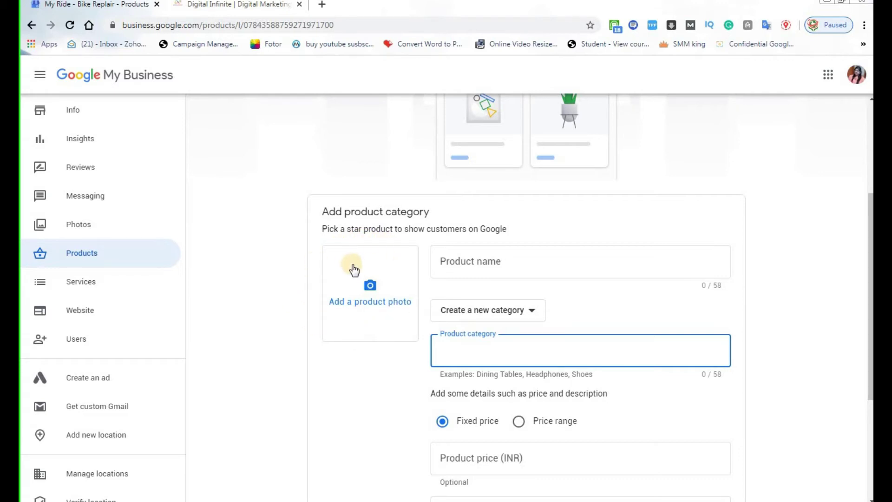
pyautogui.scroll(-2, 355, 409)
pyautogui.scroll(-2, 356, 409)
pyautogui.click(502, 279)
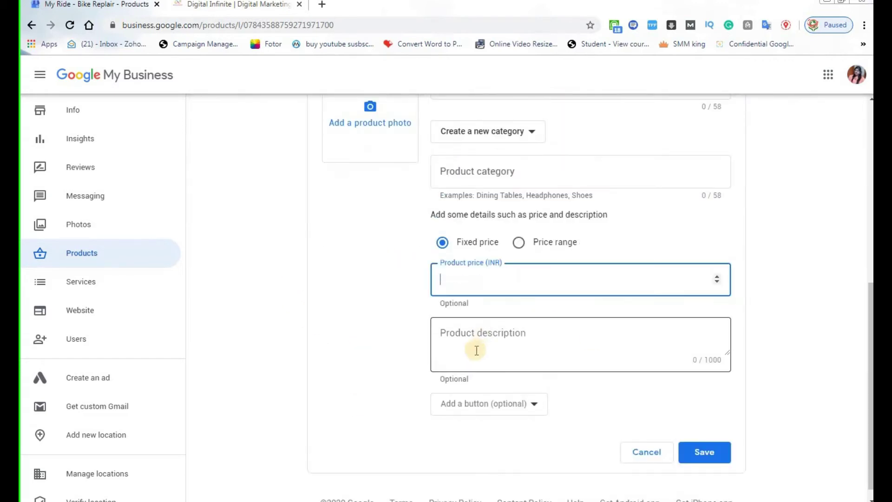
pyautogui.click(447, 330)
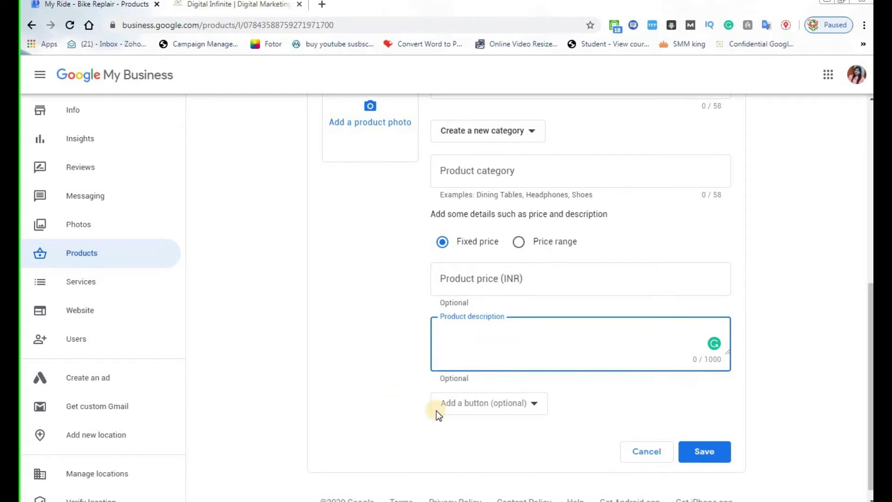
# Open the product's Add a button dropdown twice, closing it without choosing an option.
pyautogui.scroll(-1, 438, 412)
pyautogui.click(532, 391)
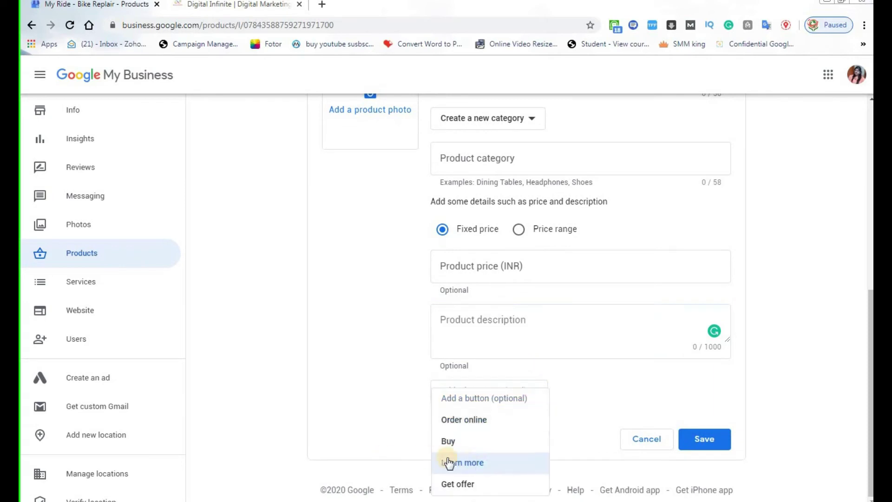
pyautogui.click(333, 390)
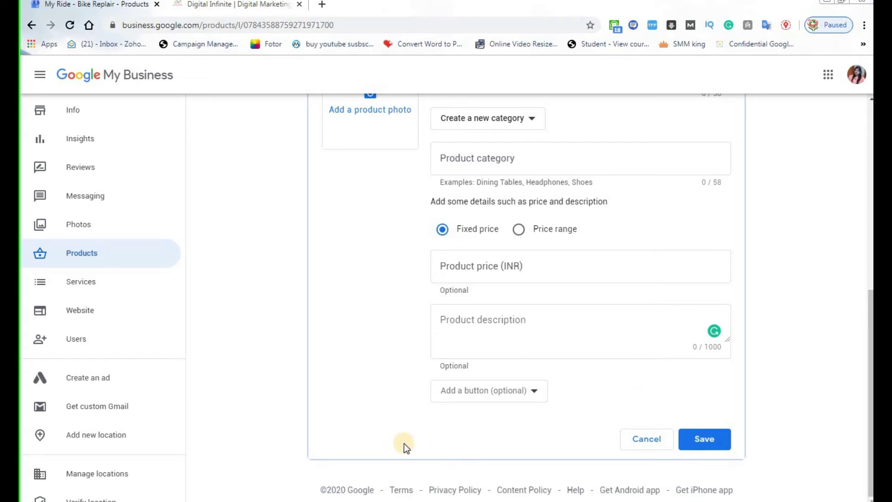
pyautogui.click(508, 395)
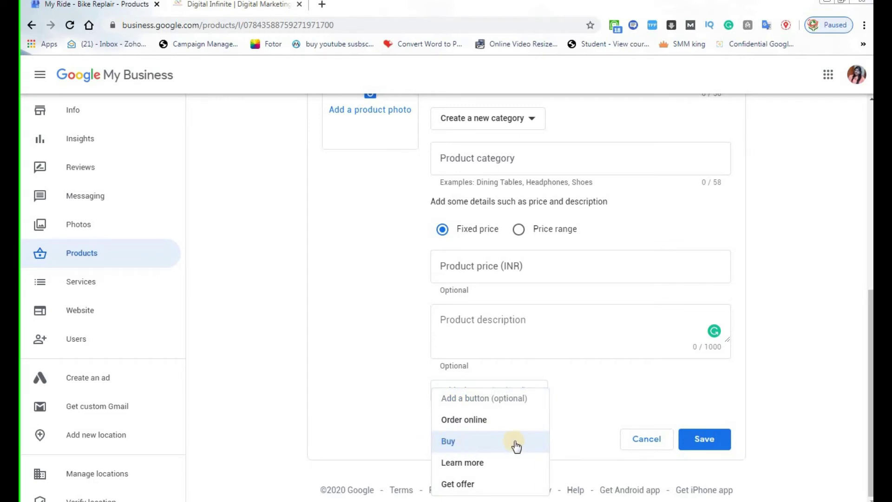
pyautogui.click(611, 381)
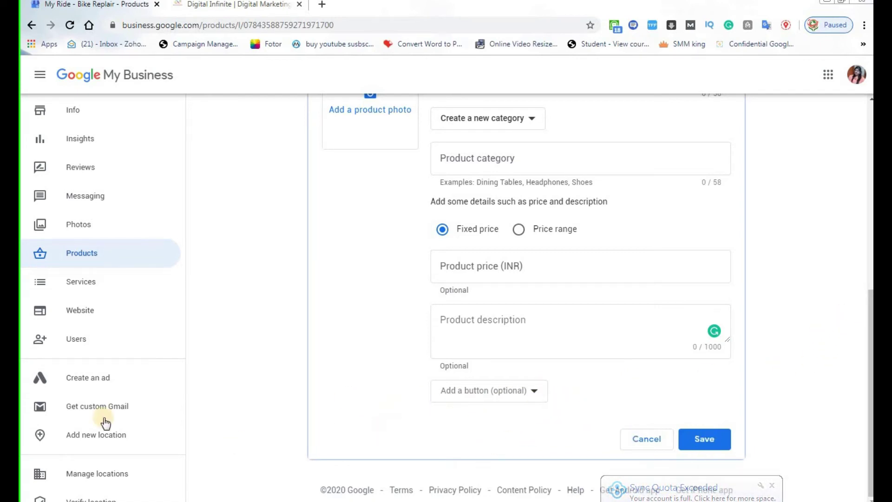
# Open Services and step through the Add section form's Section name and Item description fields.
pyautogui.click(170, 290)
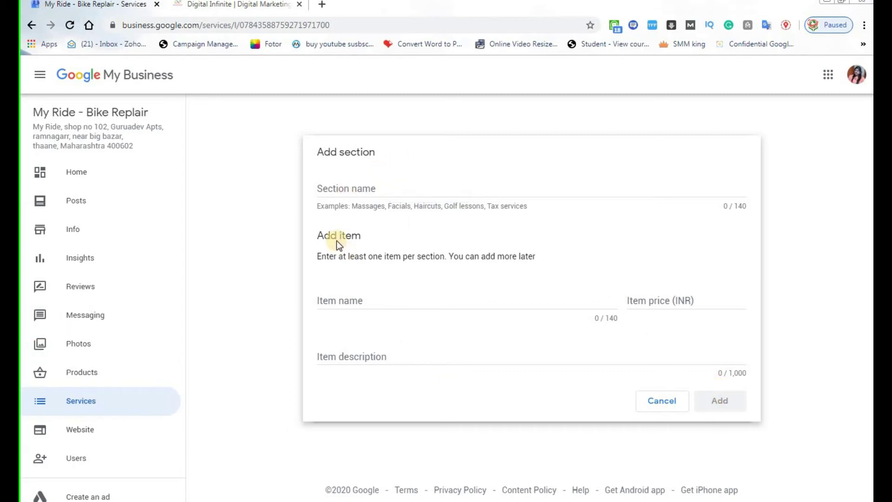
pyautogui.click(352, 189)
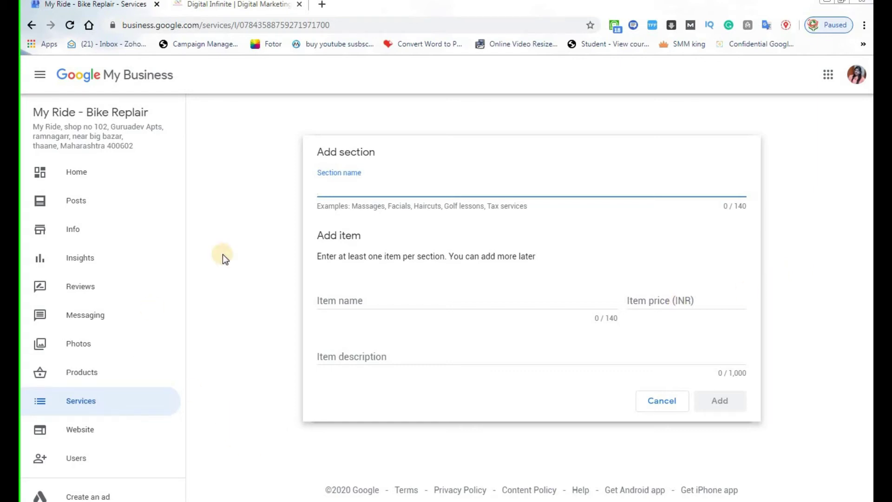
pyautogui.click(350, 356)
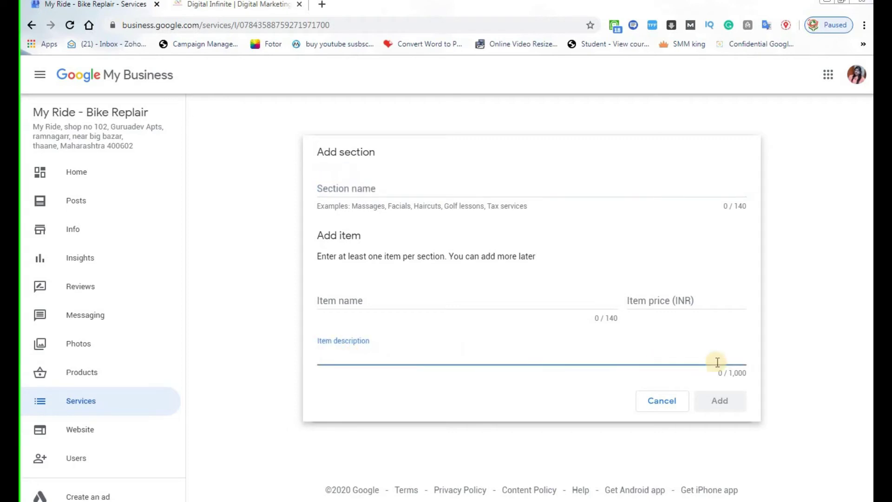
pyautogui.click(739, 374)
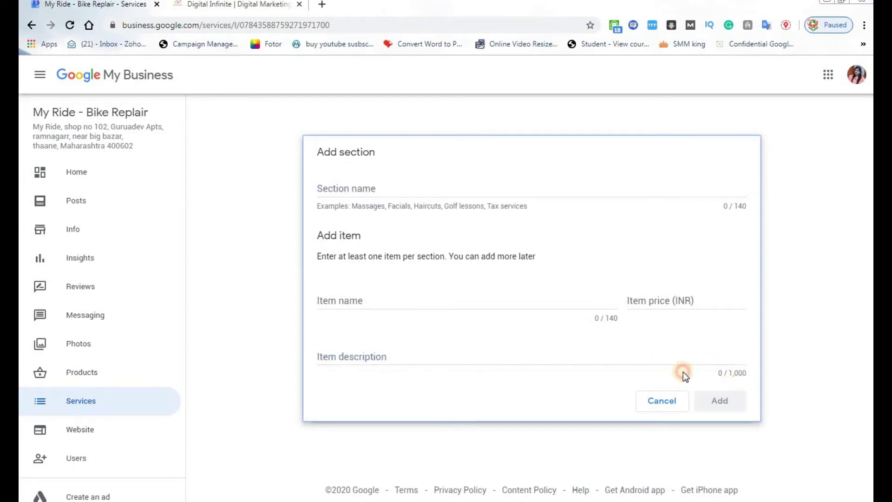
pyautogui.click(322, 356)
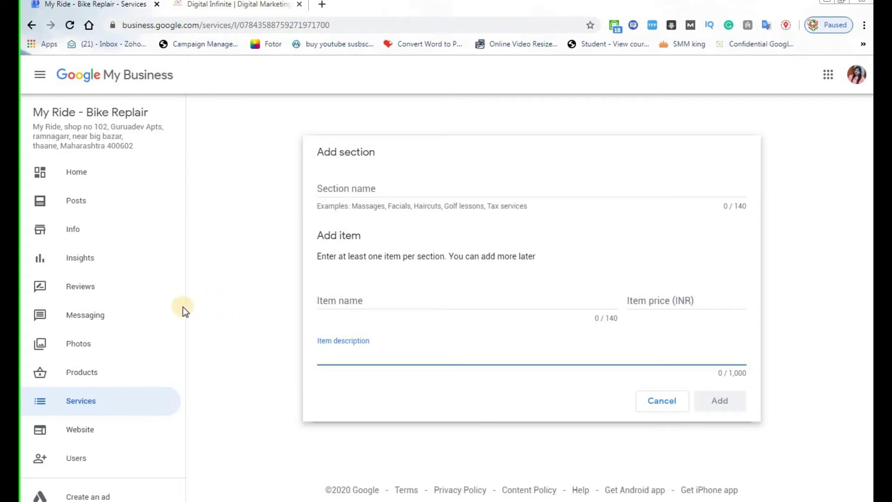
pyautogui.scroll(-1, 183, 309)
pyautogui.scroll(-3, 183, 311)
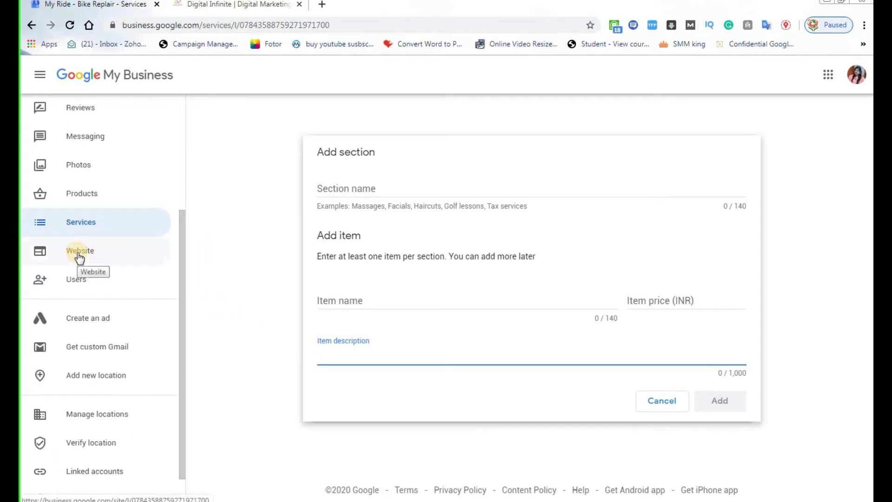
pyautogui.moveTo(184, 241); pyautogui.dragTo(186, 251)
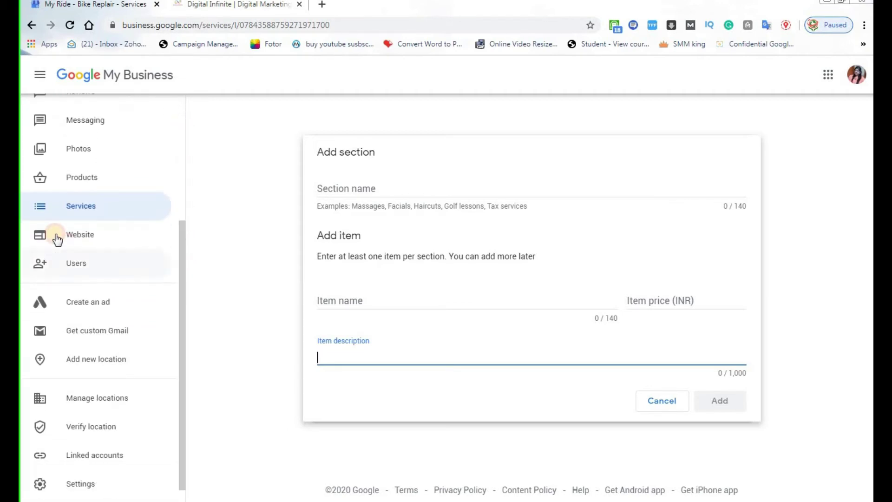
# Open the listing's Website page and scroll through the Plum Harvest site preview.
pyautogui.click(73, 238)
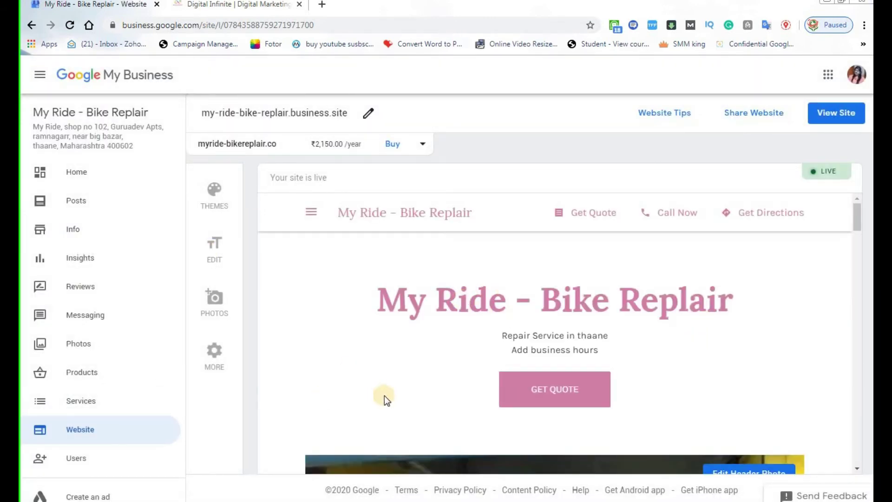
pyautogui.scroll(-4, 384, 395)
pyautogui.scroll(-5, 389, 398)
pyautogui.scroll(8, 391, 399)
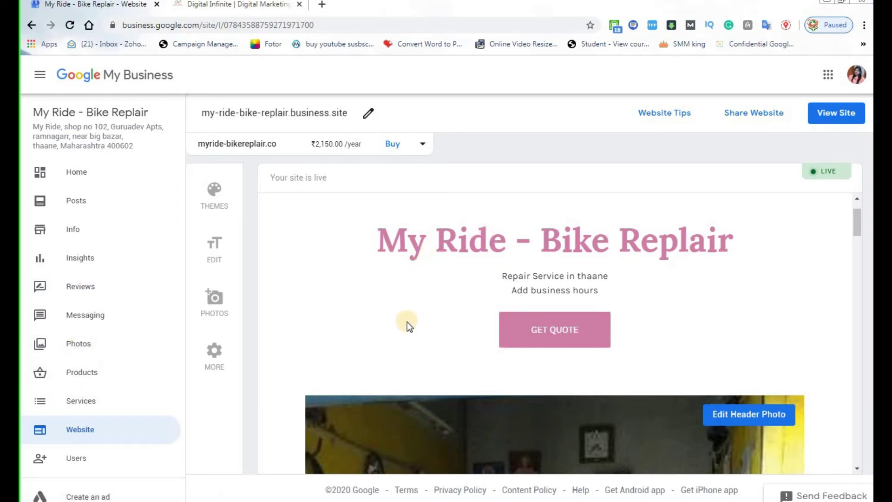
pyautogui.scroll(-4, 407, 322)
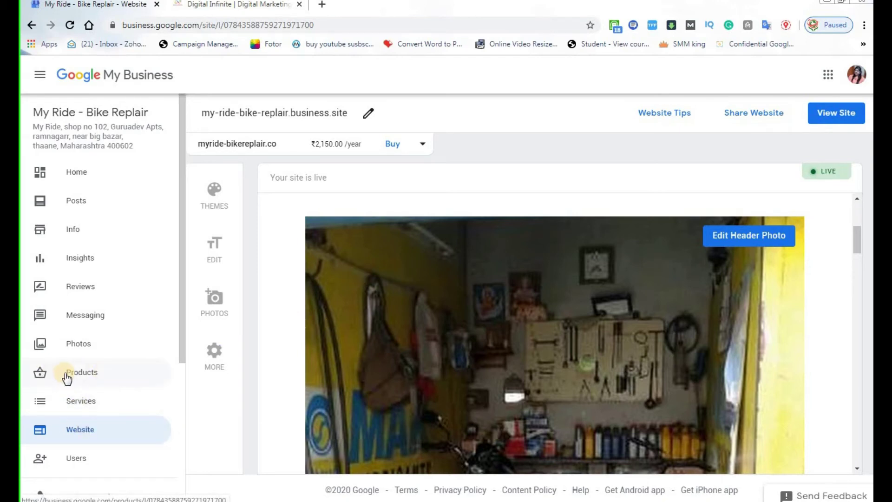
pyautogui.scroll(-5, 511, 377)
pyautogui.scroll(-5, 495, 394)
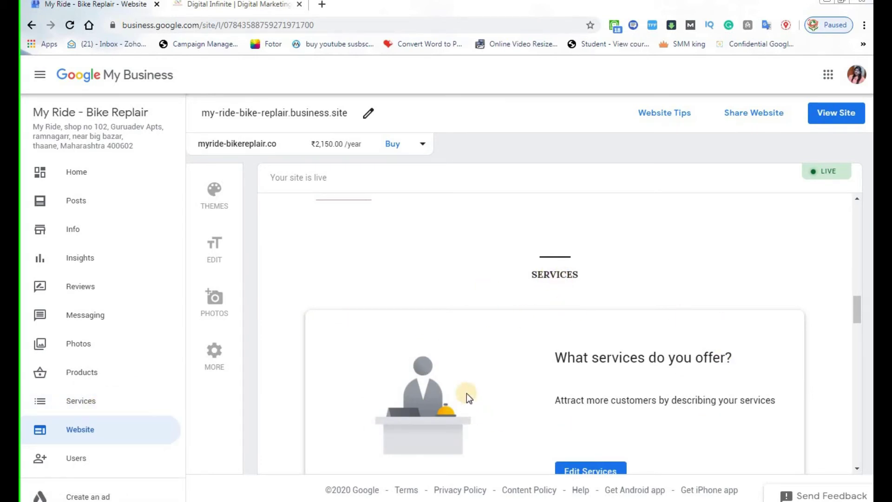
pyautogui.scroll(-5, 501, 386)
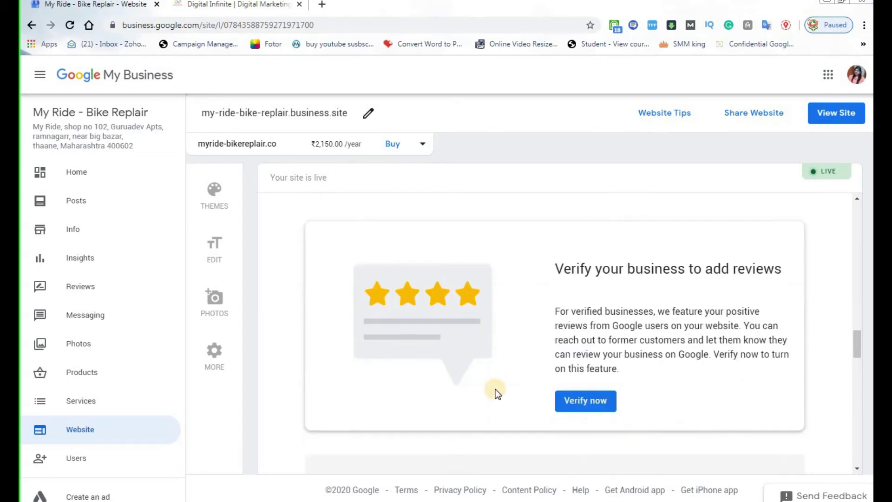
pyautogui.scroll(-3, 458, 393)
pyautogui.scroll(15, 481, 399)
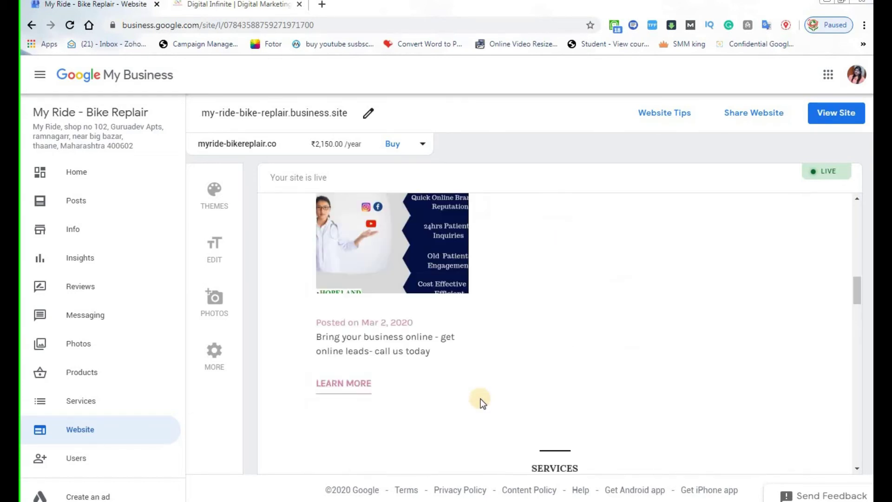
pyautogui.scroll(-5, 481, 400)
pyautogui.scroll(-4, 480, 409)
pyautogui.scroll(-3, 467, 366)
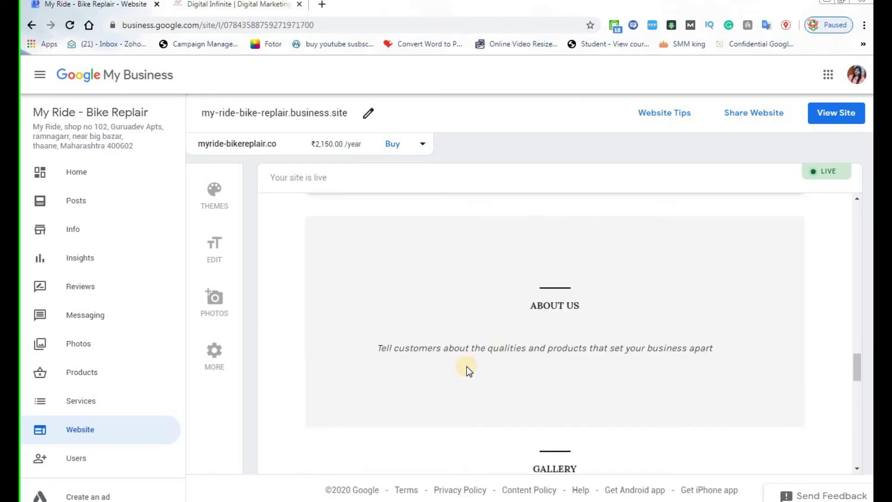
pyautogui.scroll(-1, 503, 421)
pyautogui.scroll(15, 428, 403)
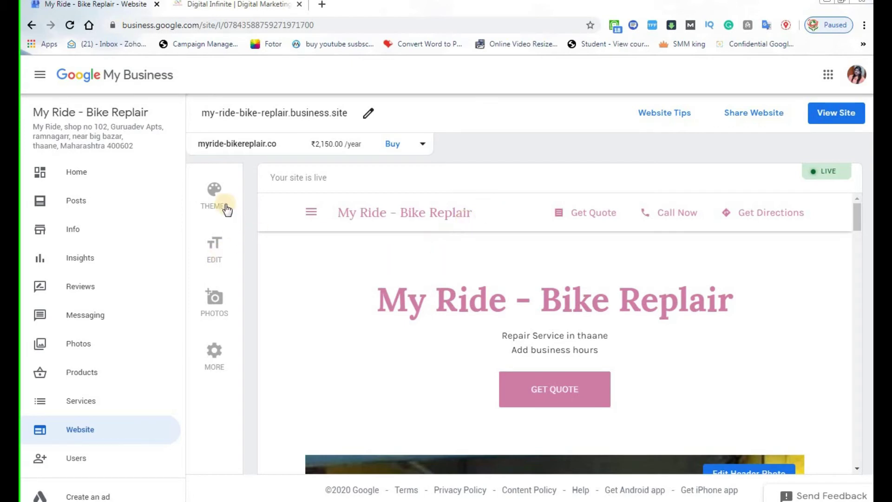
# Pick the Azure thumbnail in the Theme panel to preview it.
pyautogui.click(217, 189)
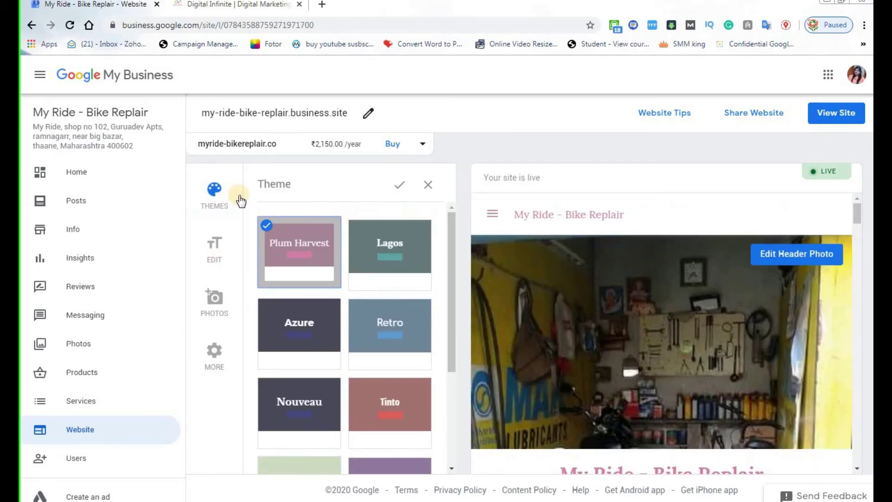
pyautogui.click(300, 340)
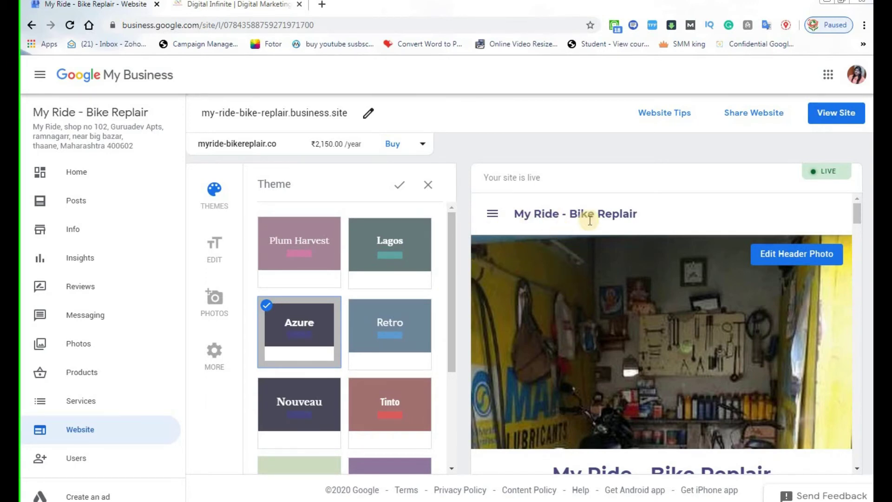
pyautogui.scroll(-5, 609, 395)
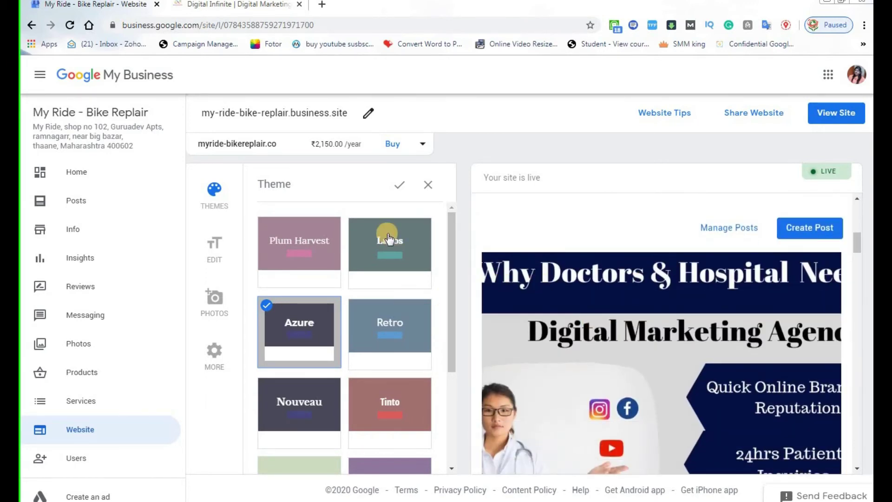
# Apply the Azure theme and open Edit, reviewing the Get Quote description and notification e-mail.
pyautogui.click(399, 185)
pyautogui.click(222, 253)
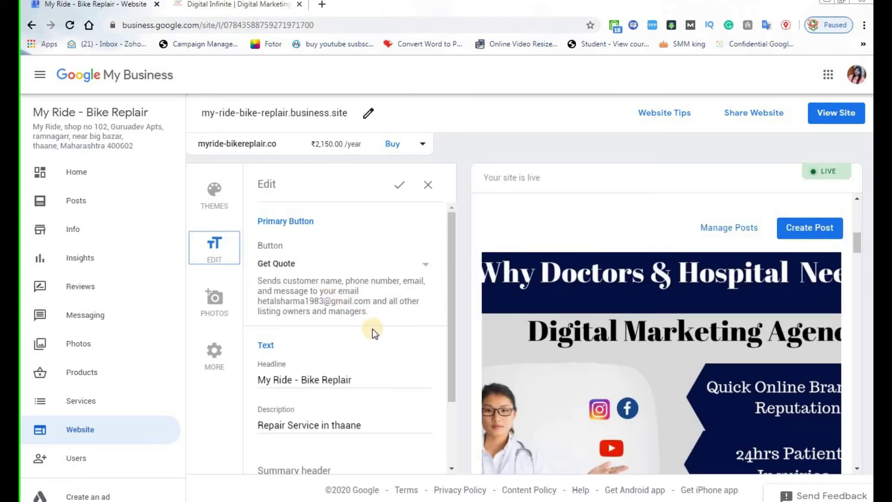
pyautogui.click(306, 291)
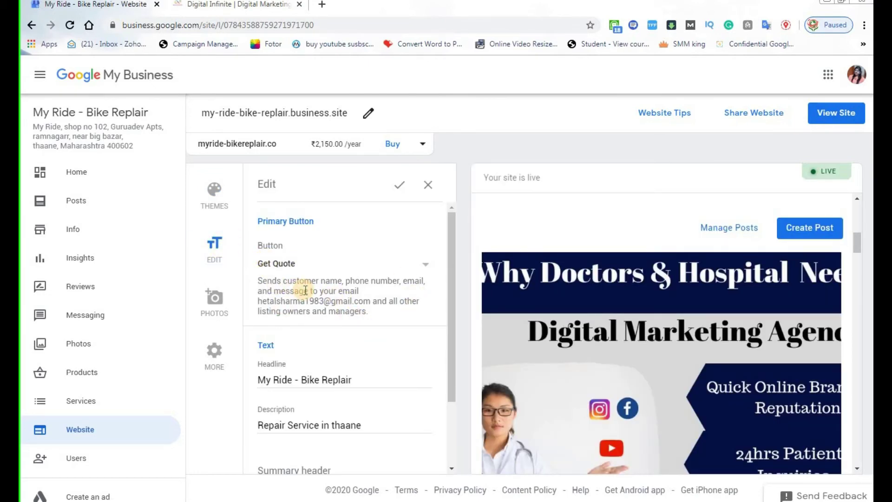
pyautogui.click(265, 280)
pyautogui.moveTo(259, 281); pyautogui.dragTo(417, 320)
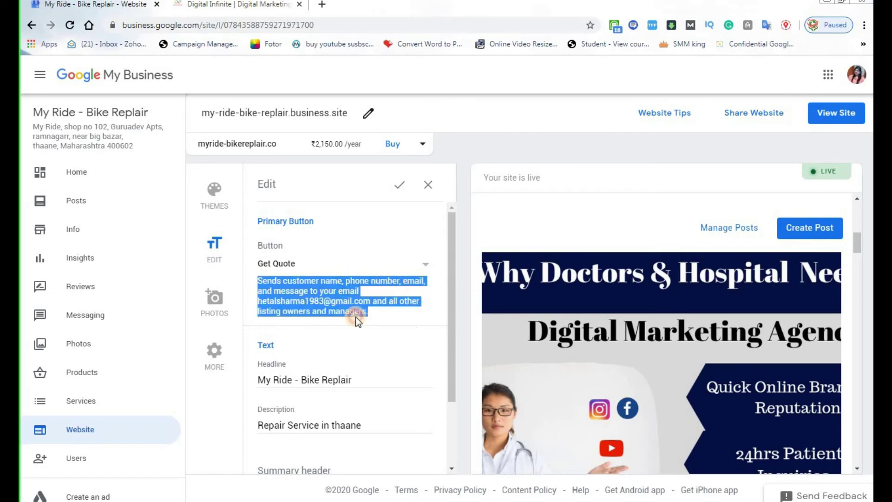
pyautogui.click(261, 301)
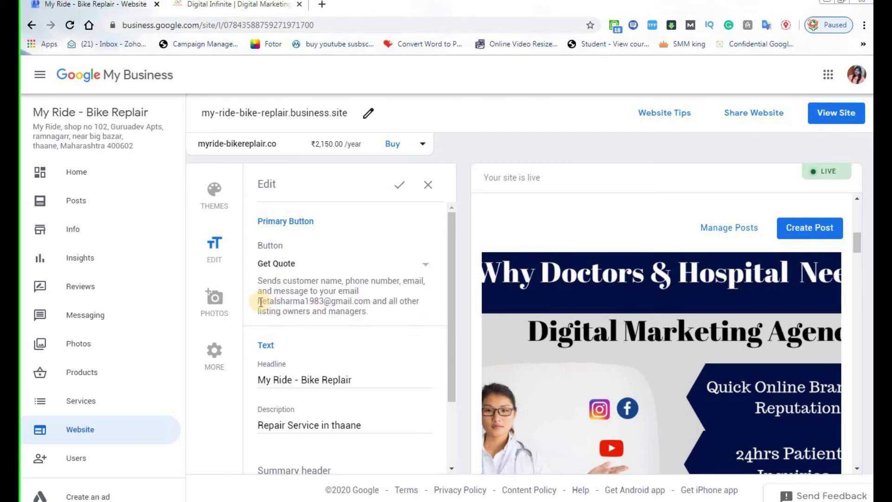
pyautogui.moveTo(261, 302); pyautogui.dragTo(367, 304)
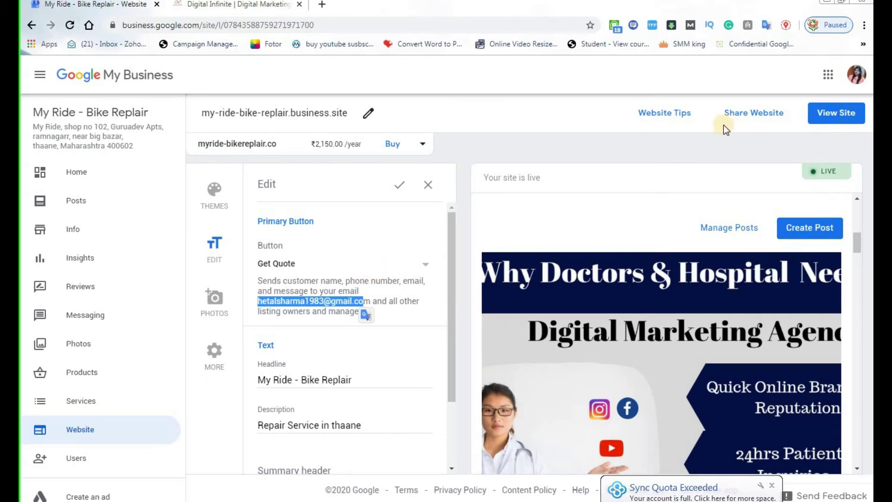
pyautogui.scroll(10, 551, 353)
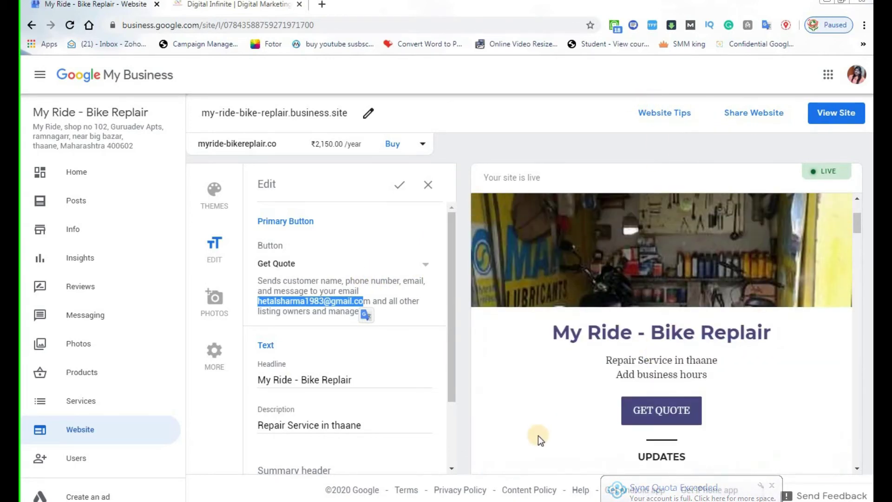
pyautogui.click(309, 318)
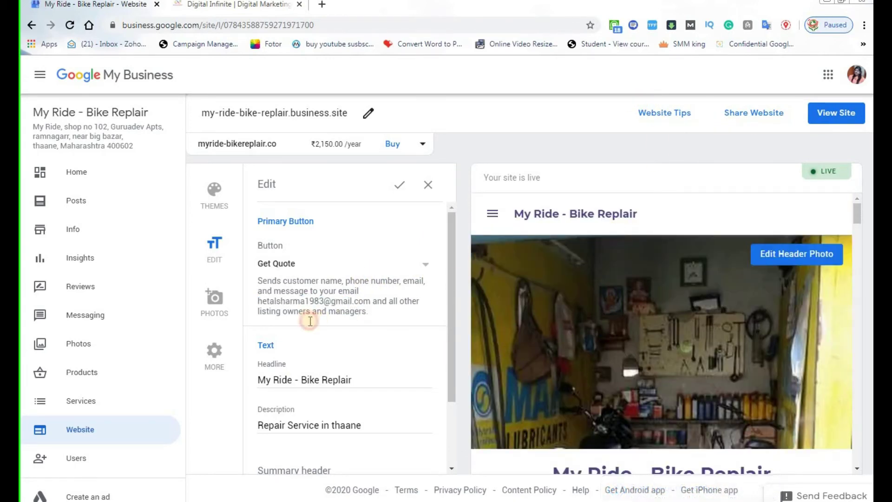
# Review the site headline and description text, then place the cursor in the Summary header field.
pyautogui.scroll(-2, 319, 378)
pyautogui.scroll(-4, 629, 408)
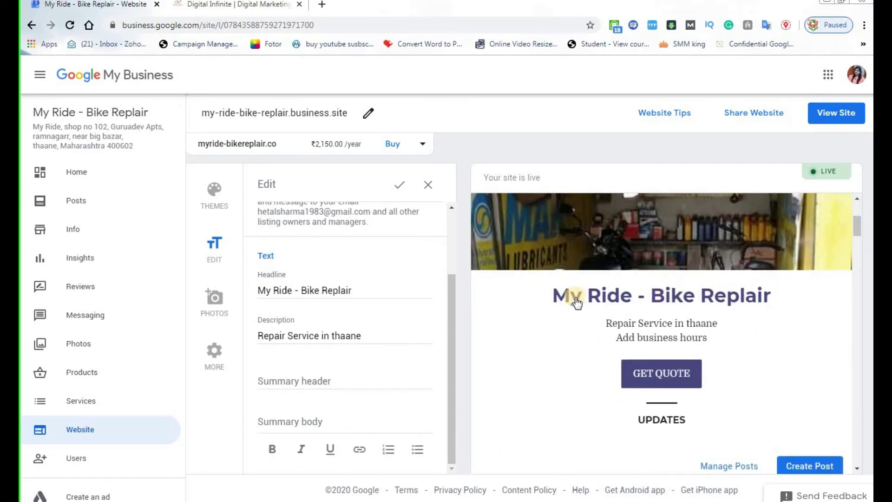
pyautogui.moveTo(360, 289); pyautogui.dragTo(325, 305)
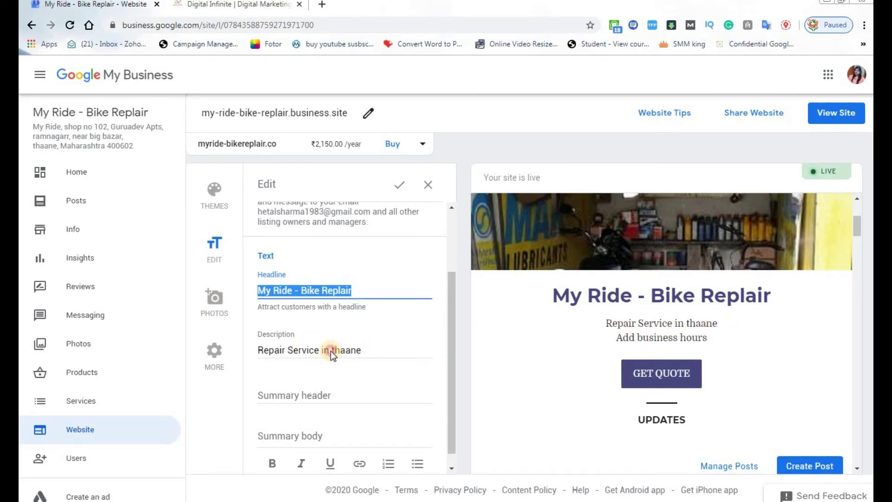
pyautogui.moveTo(363, 350); pyautogui.dragTo(242, 354)
pyautogui.scroll(-1, 367, 403)
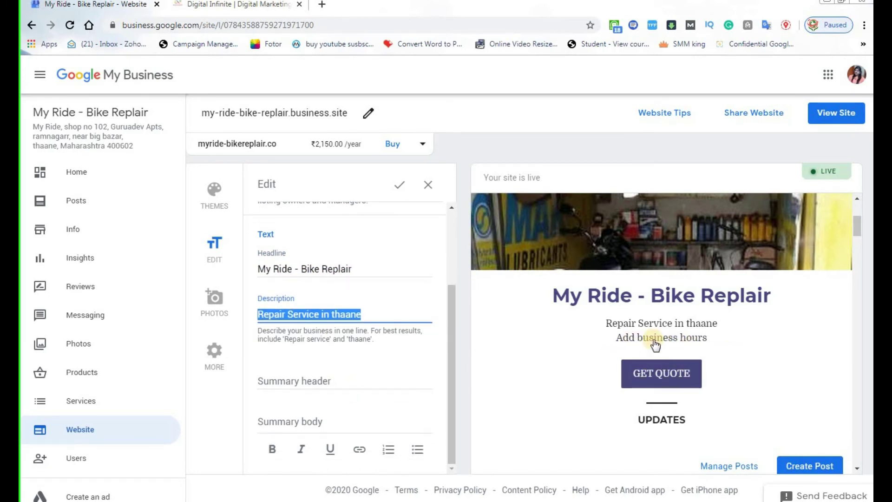
pyautogui.click(298, 380)
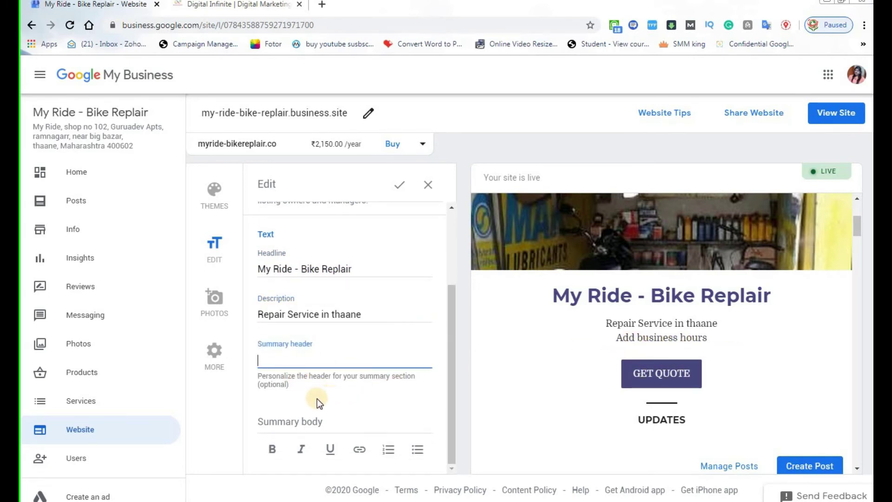
# Enter placeholder text 'dfgffdgfdfgfdgdfgdfgfdg' as the Summary header.
pyautogui.scroll(-3, 539, 408)
pyautogui.scroll(-12, 545, 407)
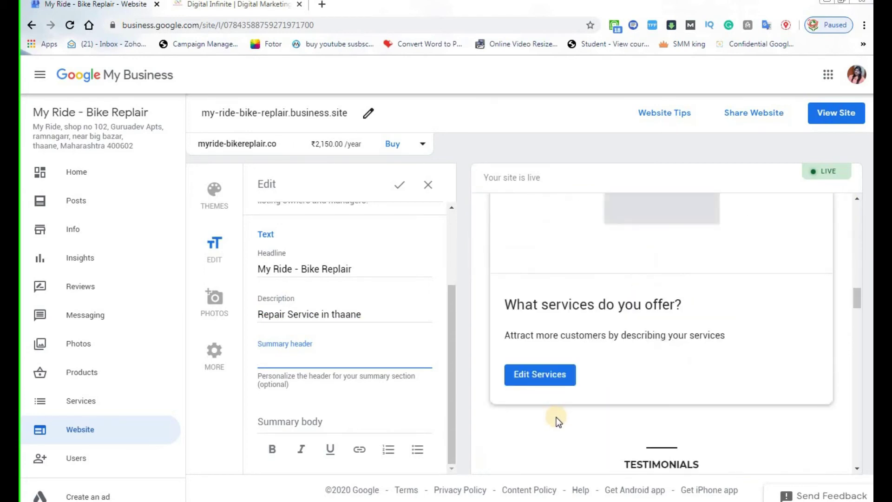
pyautogui.scroll(-10, 556, 421)
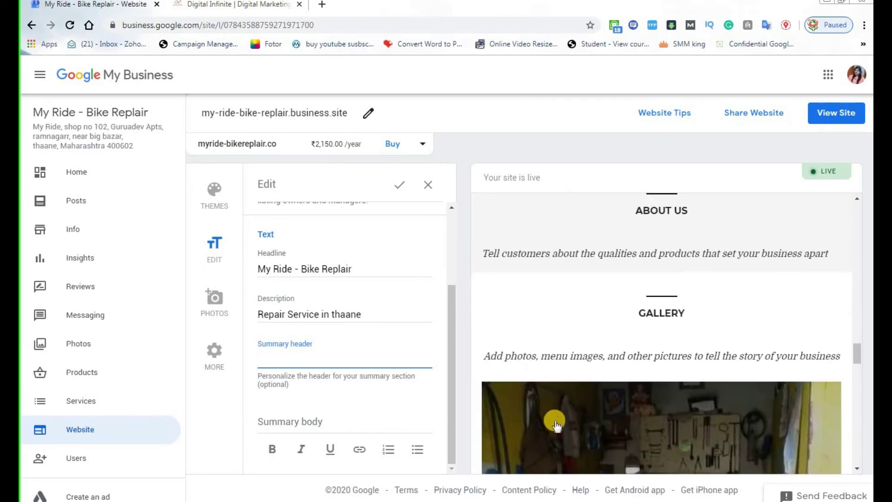
pyautogui.scroll(-5, 555, 424)
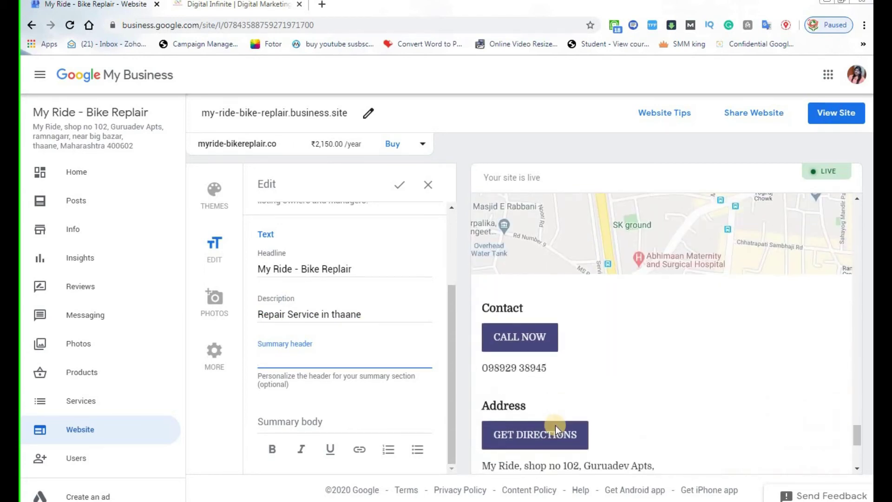
pyautogui.scroll(8, 556, 426)
pyautogui.scroll(5, 556, 425)
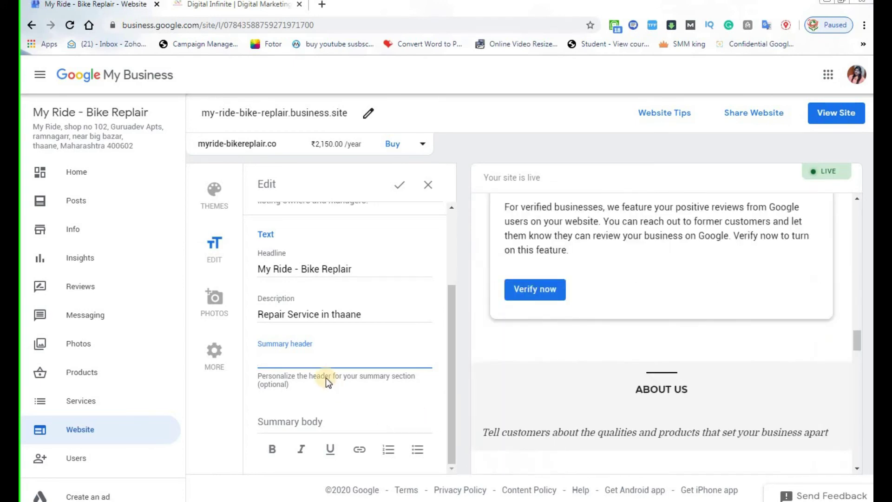
pyautogui.write('dfgffdgfdfgfdgdfgdfgfdg')
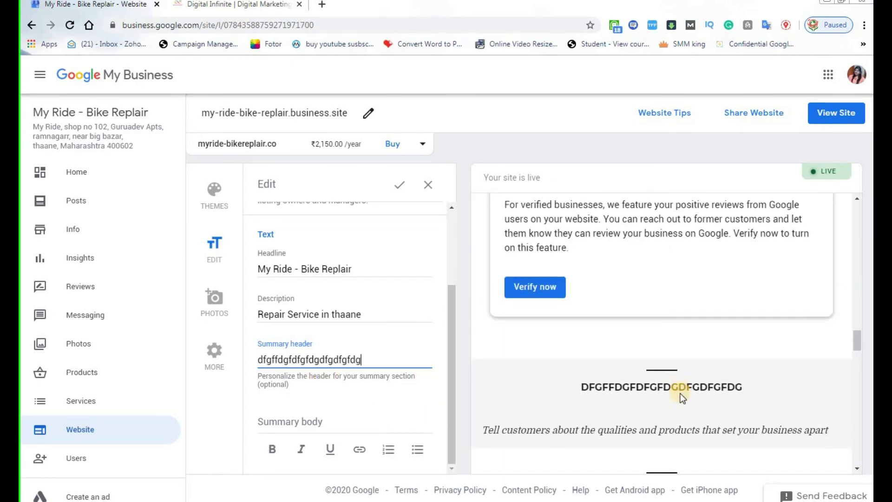
# Fill the Summary body with 'dsfsdfsdfsdfsdffsdfdssdfsdfsdfsdf' and scroll the preview to check it.
pyautogui.scroll(-4, 683, 398)
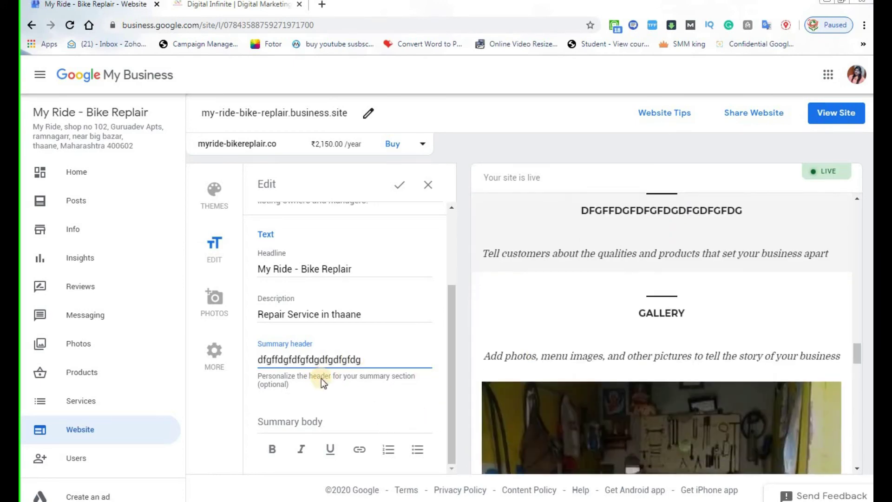
pyautogui.click(341, 423)
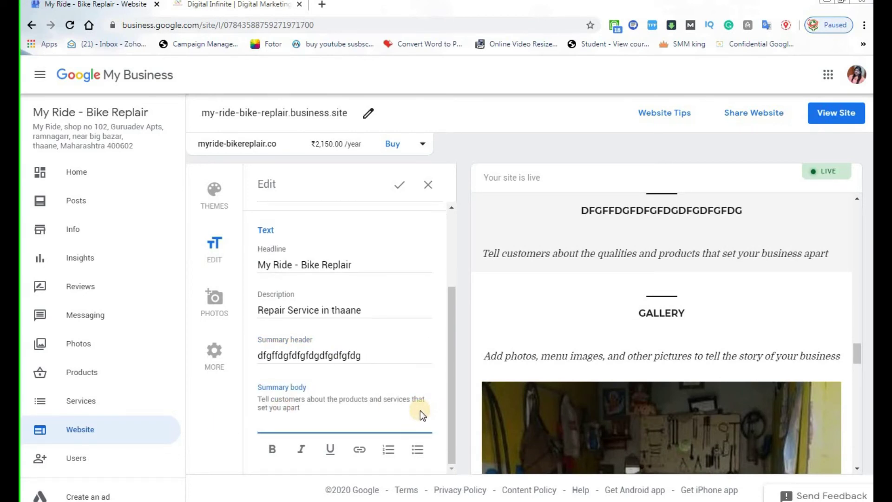
pyautogui.write('dsfsdfsdfsdfsdffsdfds')
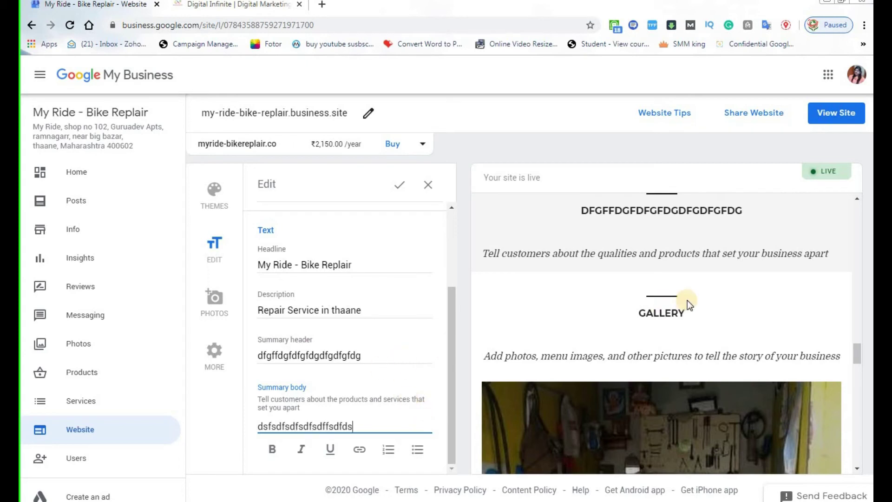
pyautogui.write('sdfsdfsdfsdf')
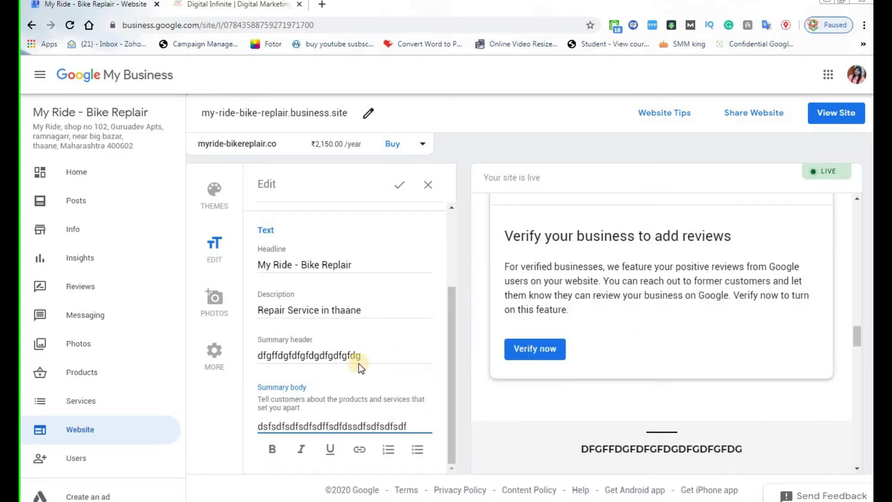
pyautogui.click(854, 367)
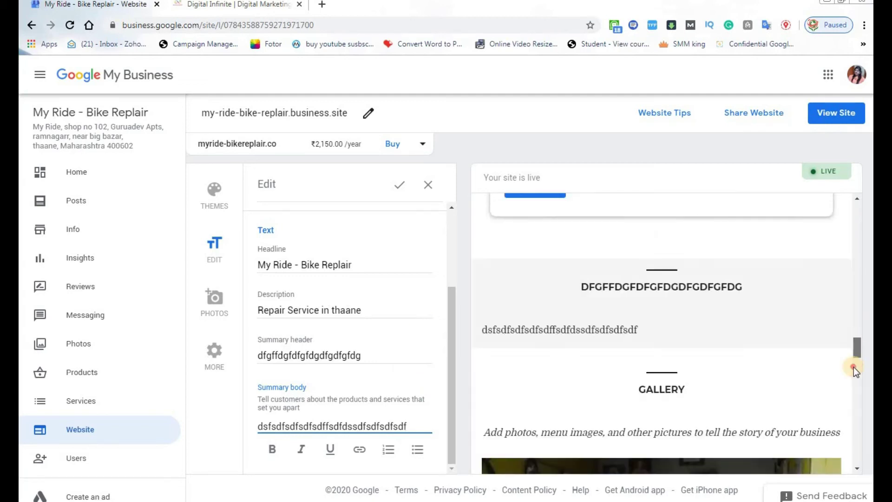
pyautogui.moveTo(854, 368); pyautogui.dragTo(852, 219)
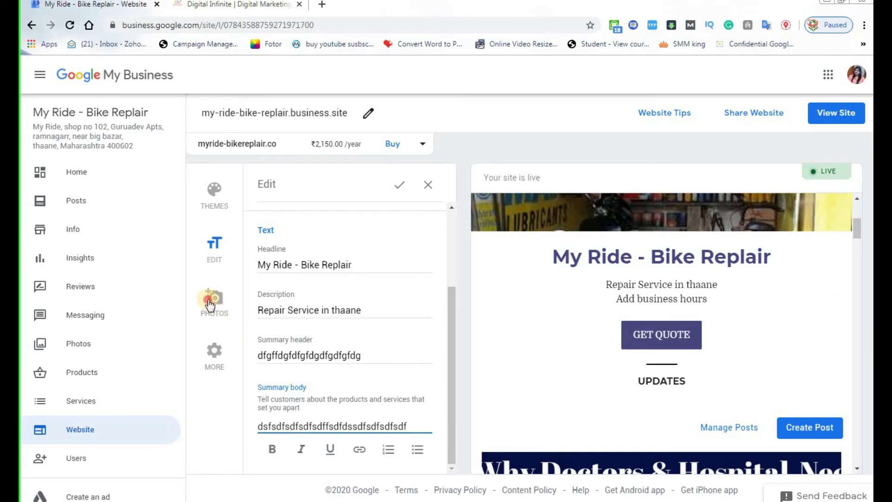
# Save the text changes at the Discard changes prompt and open the live site via View Site.
pyautogui.click(209, 300)
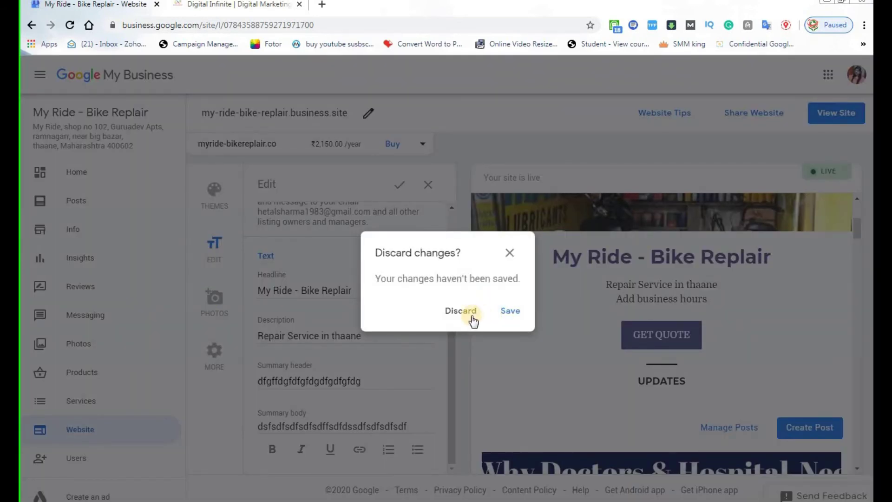
pyautogui.click(499, 307)
pyautogui.scroll(2, 331, 398)
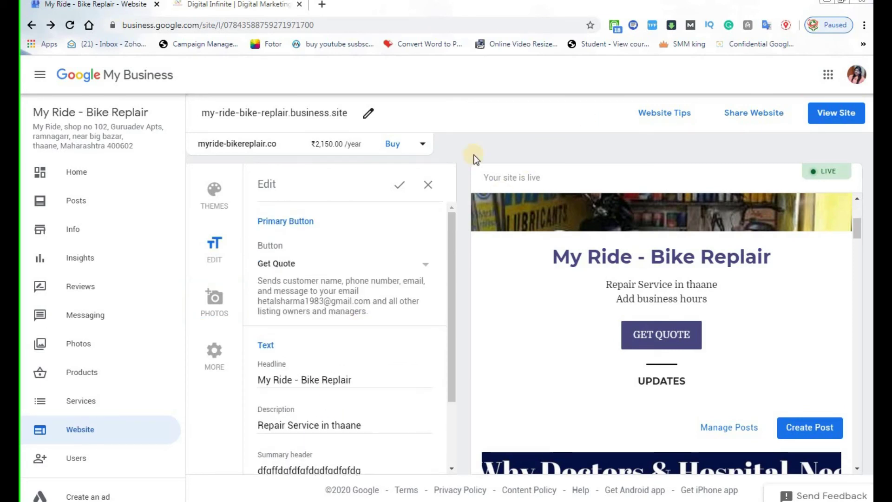
pyautogui.click(828, 116)
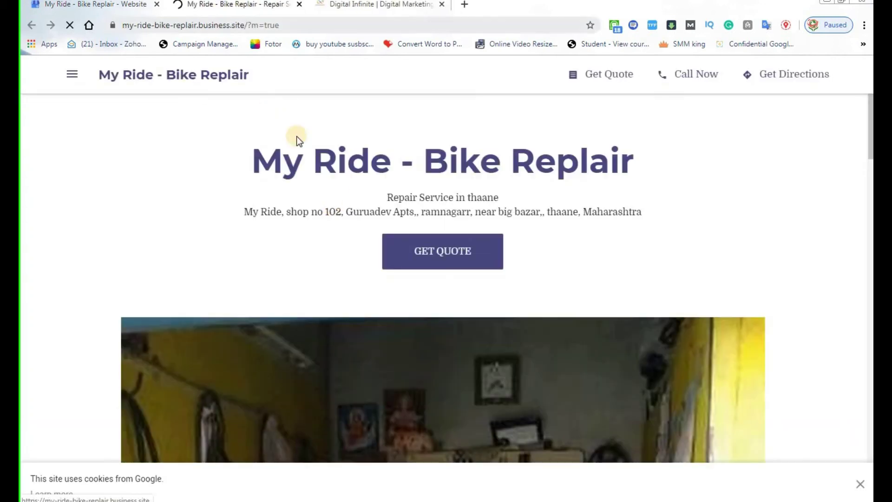
# Look over the live business.site address, gallery, map and contact sections, then return to the editor tab.
pyautogui.moveTo(122, 25); pyautogui.dragTo(244, 27)
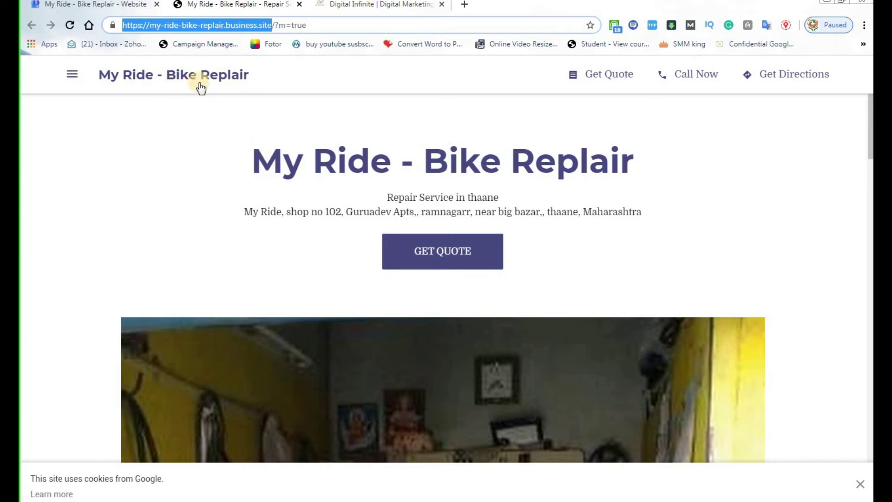
pyautogui.scroll(-2, 530, 302)
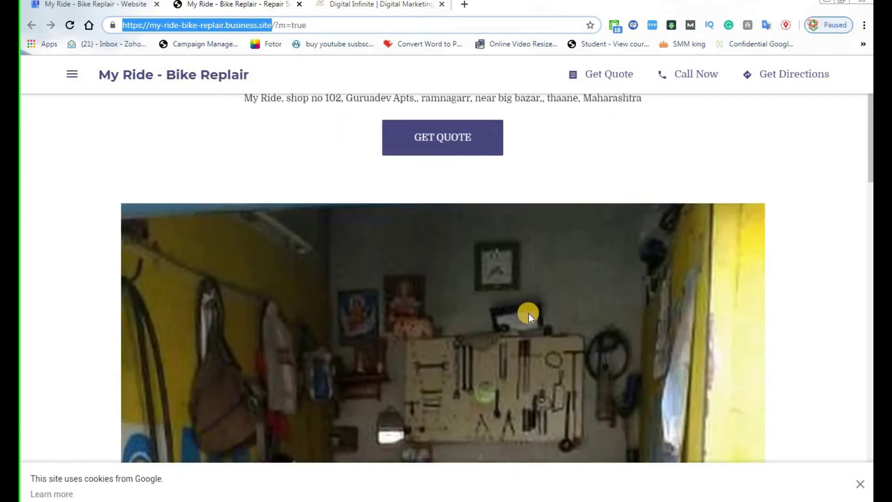
pyautogui.scroll(-15, 529, 314)
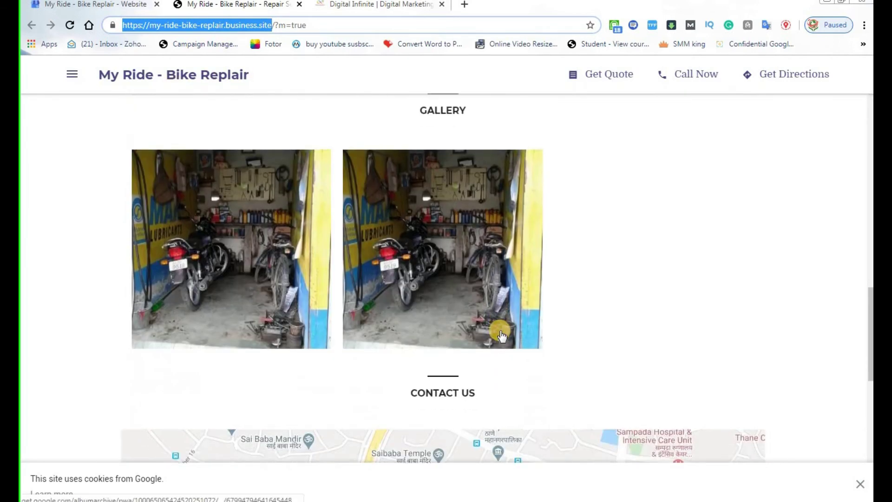
pyautogui.scroll(17, 501, 332)
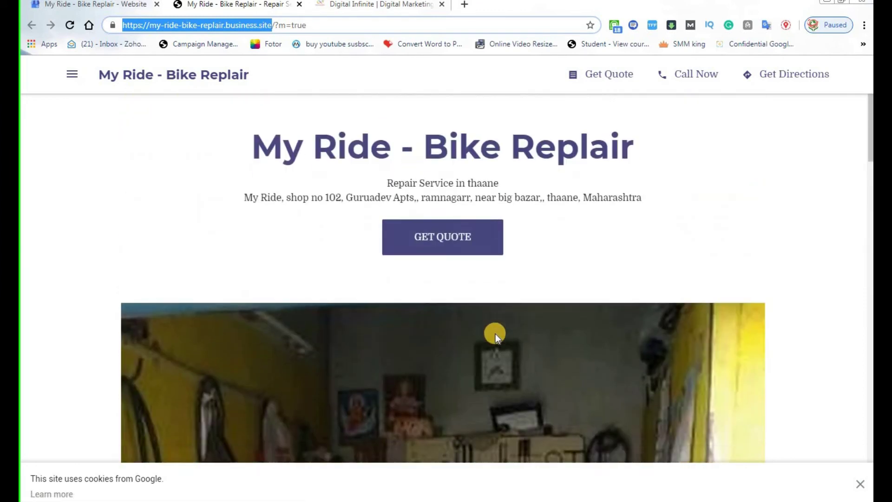
pyautogui.scroll(-20, 495, 334)
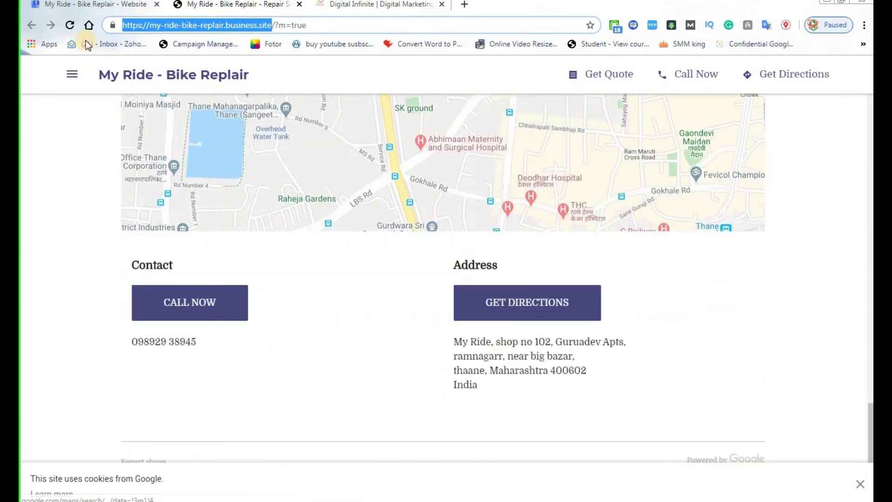
pyautogui.click(77, 6)
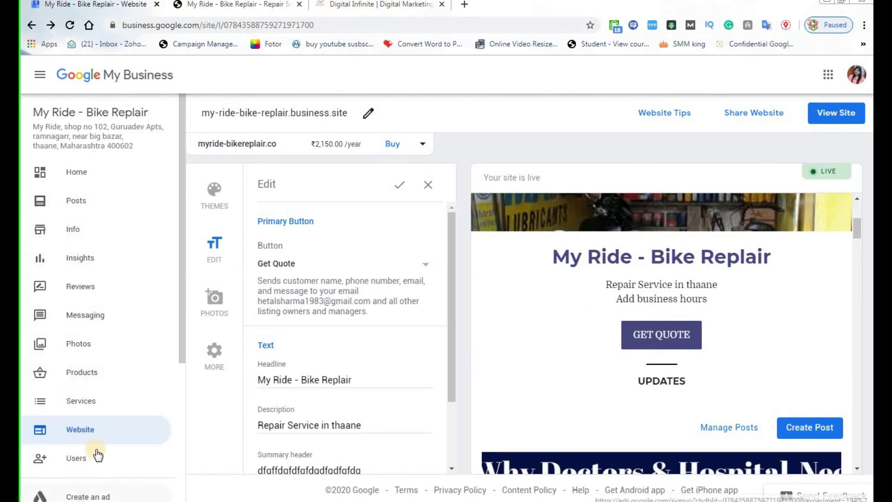
# Open the Users permissions dialog showing the account holder as sole primary owner.
pyautogui.scroll(-8, 548, 385)
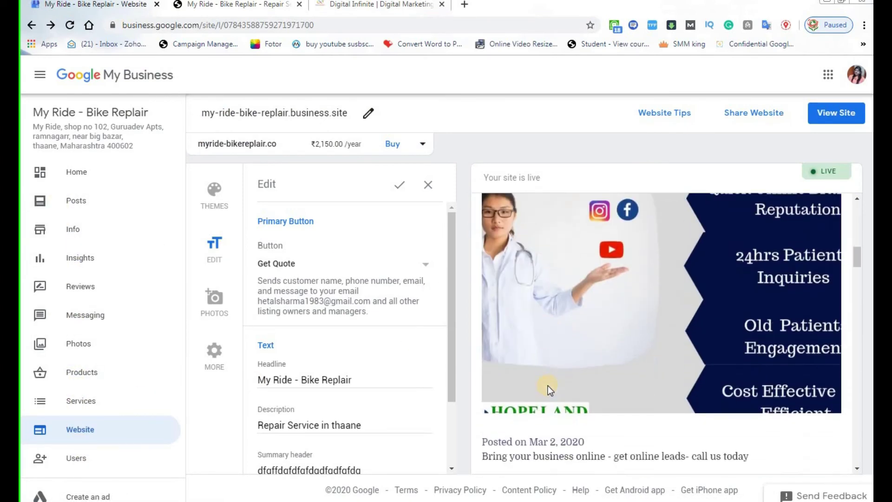
pyautogui.scroll(-10, 548, 386)
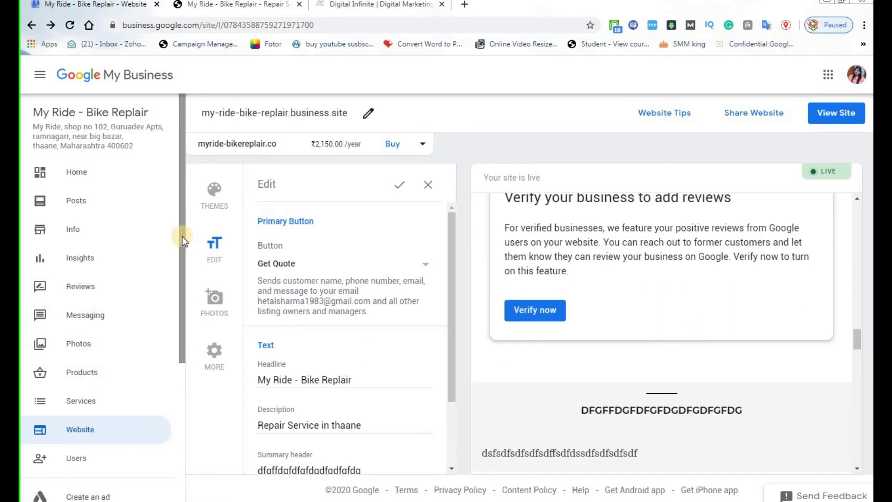
pyautogui.moveTo(183, 236); pyautogui.dragTo(182, 372)
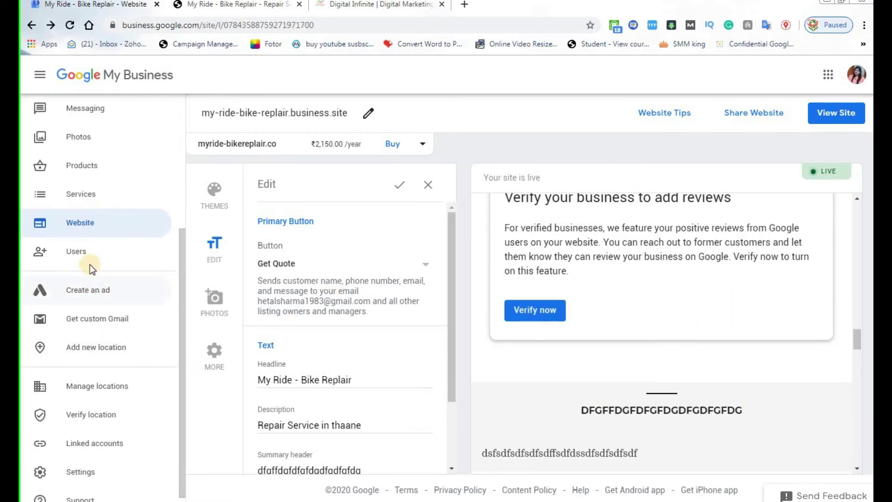
pyautogui.click(77, 254)
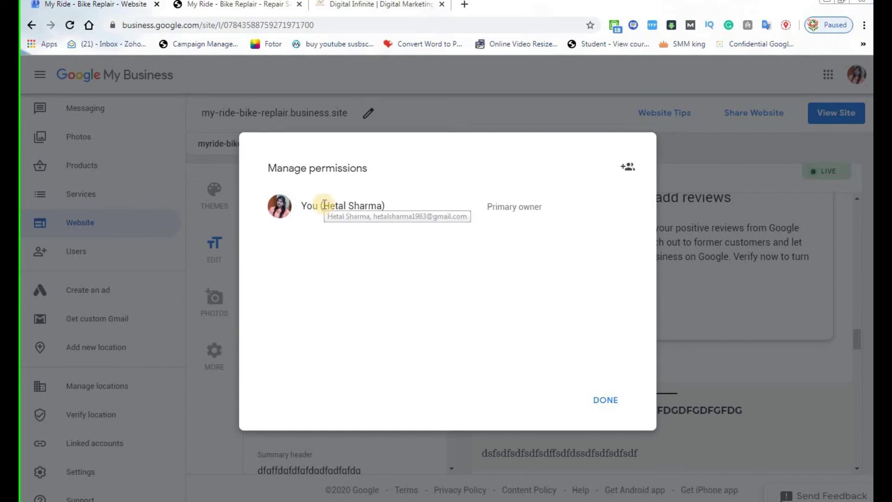
pyautogui.moveTo(325, 206); pyautogui.dragTo(383, 205)
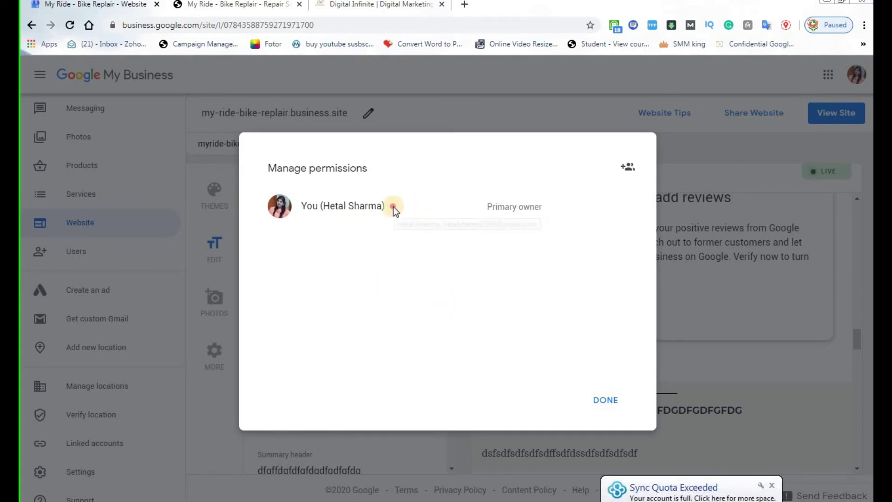
pyautogui.moveTo(393, 207); pyautogui.dragTo(305, 207)
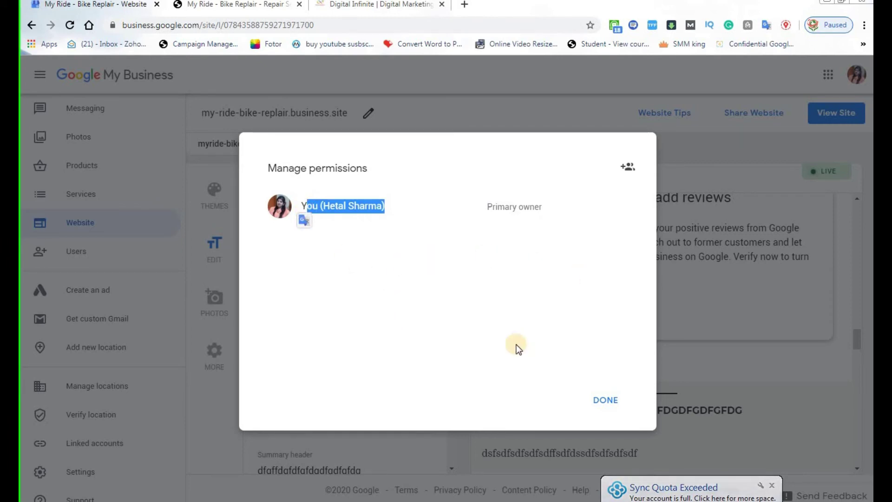
pyautogui.click(459, 289)
pyautogui.click(627, 169)
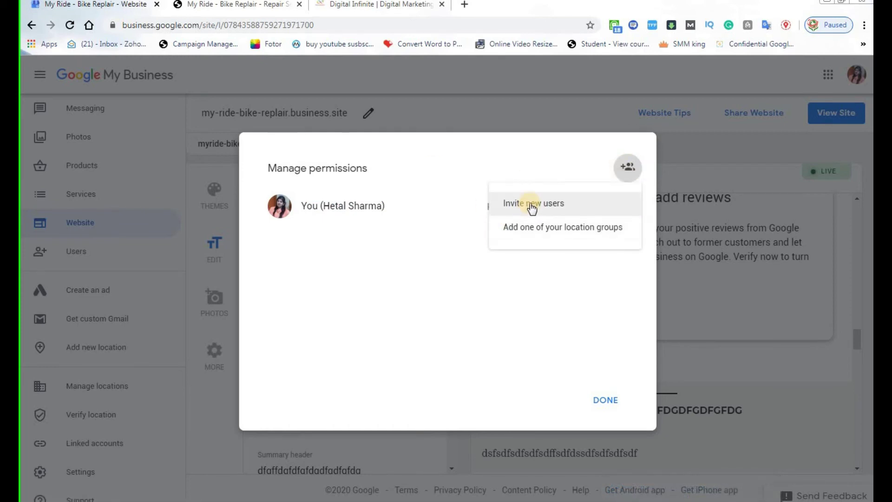
pyautogui.click(533, 205)
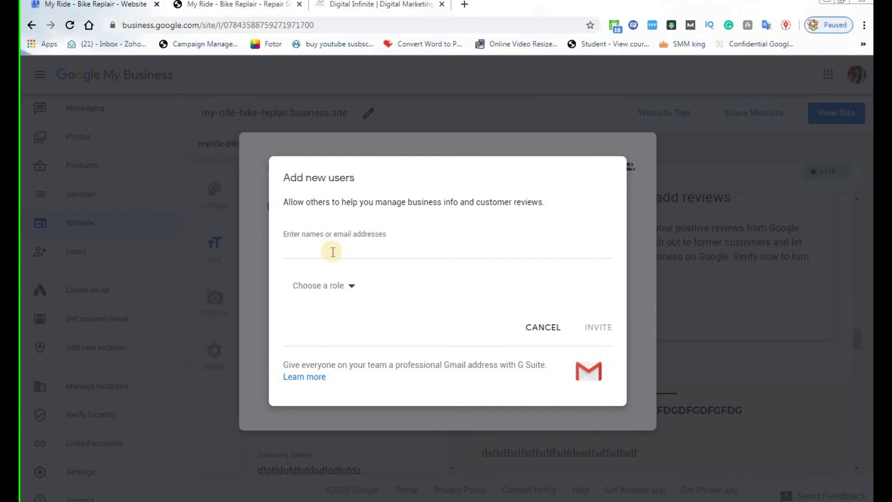
pyautogui.click(332, 251)
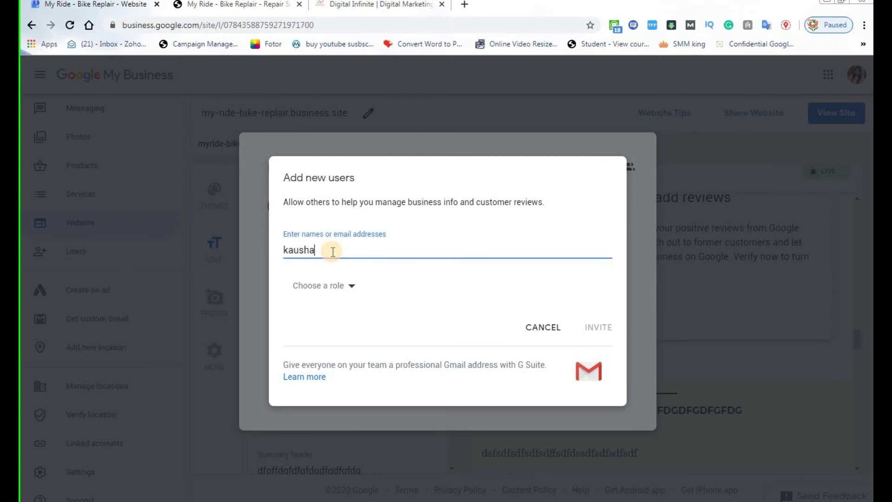
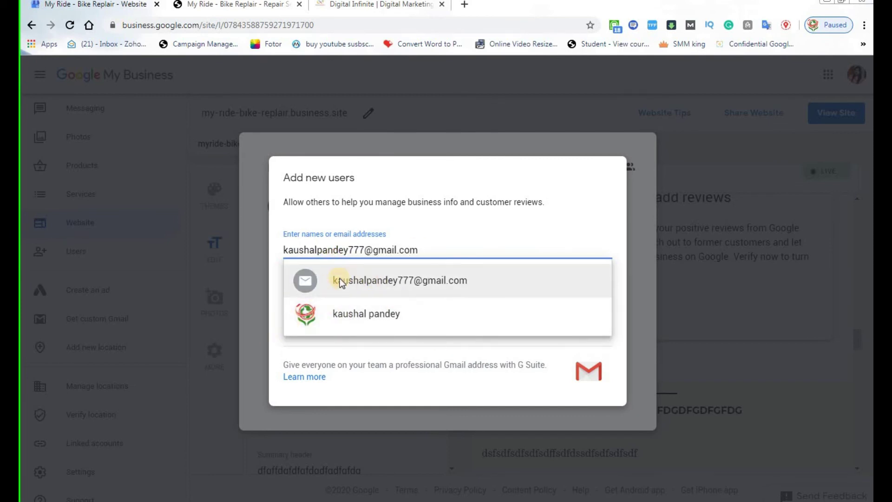
pyautogui.click(331, 316)
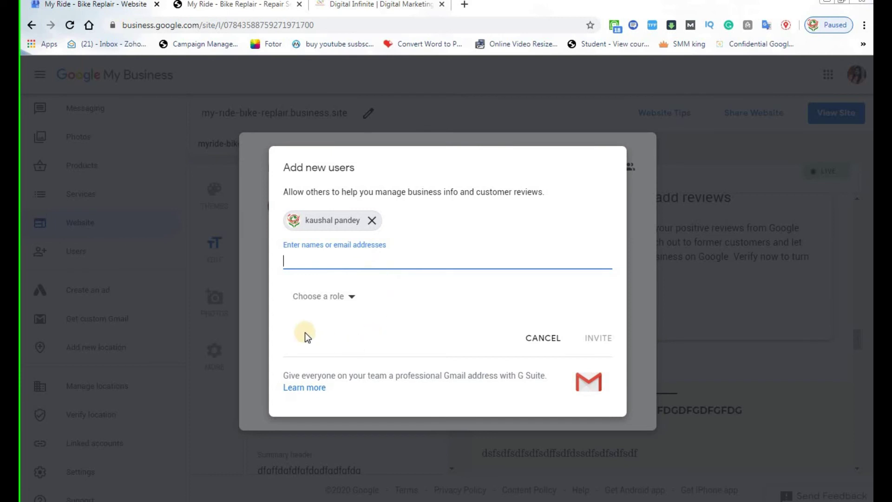
pyautogui.click(336, 303)
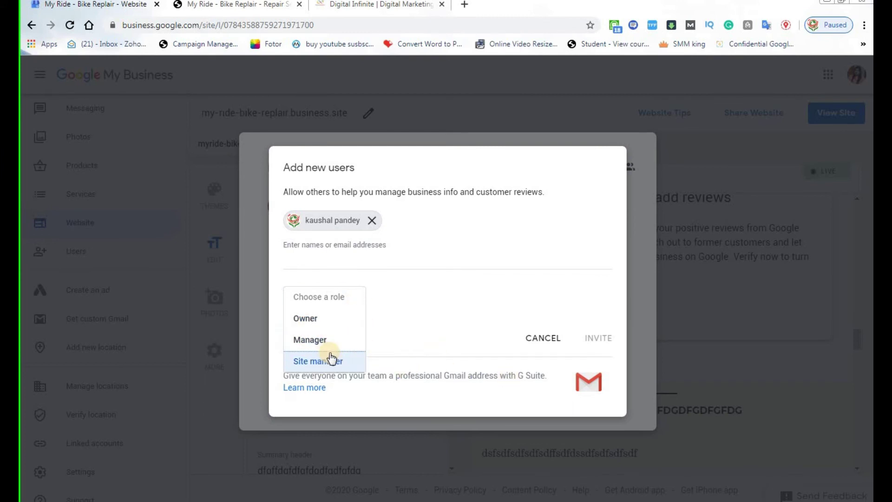
pyautogui.click(338, 342)
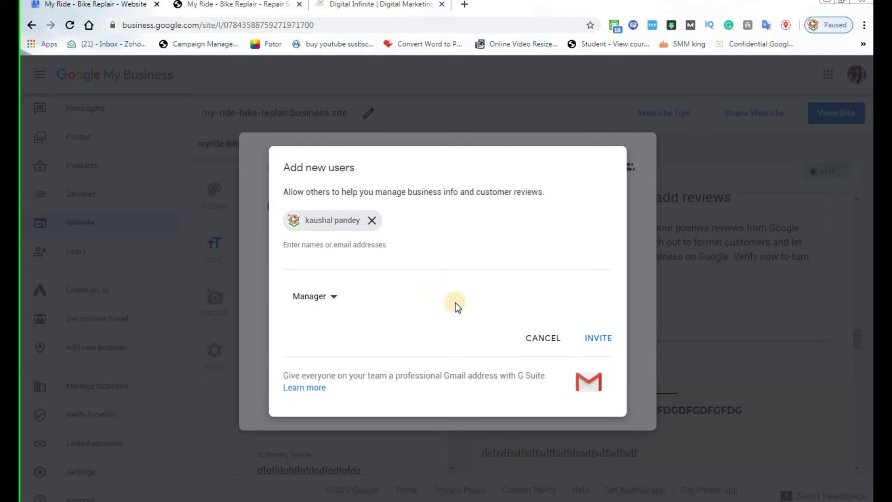
pyautogui.click(532, 346)
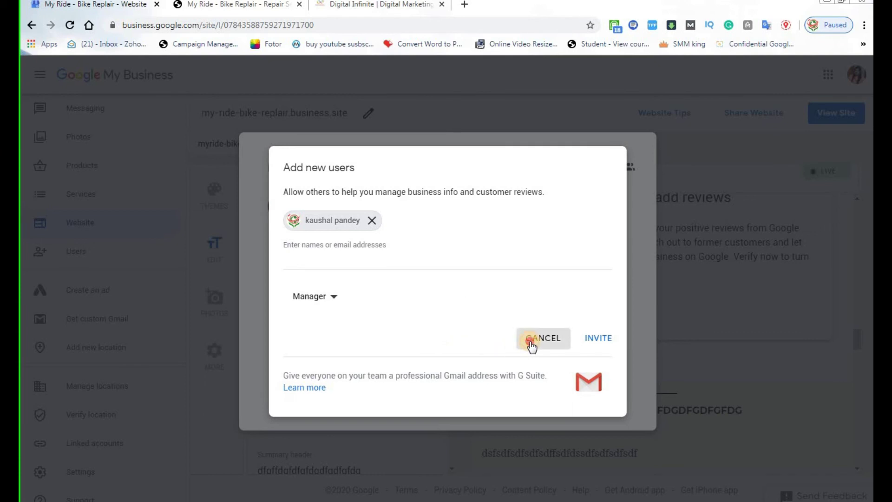
pyautogui.click(531, 346)
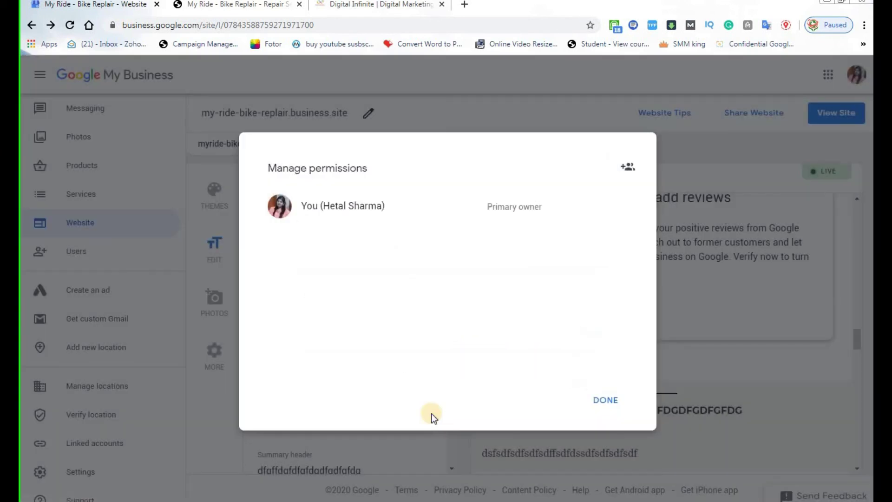
# Dismiss the permissions list, then browse the Google apps grid and close it again.
pyautogui.click(600, 408)
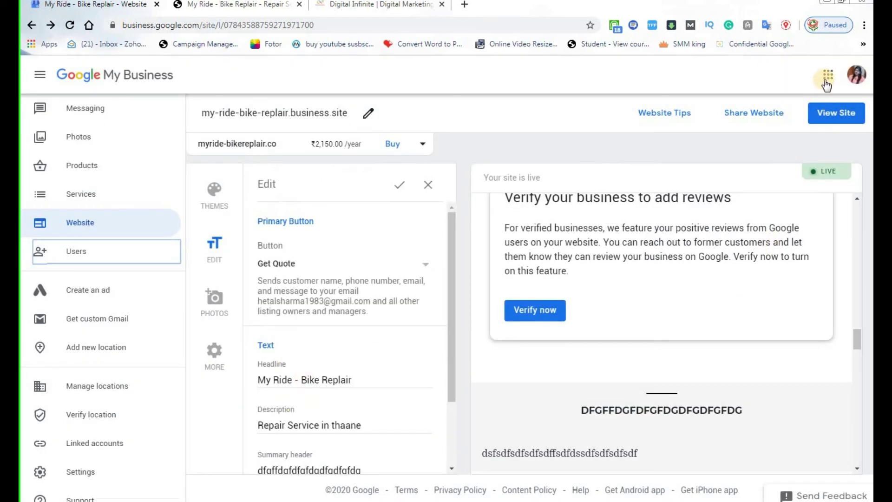
pyautogui.click(827, 80)
pyautogui.scroll(-3, 762, 321)
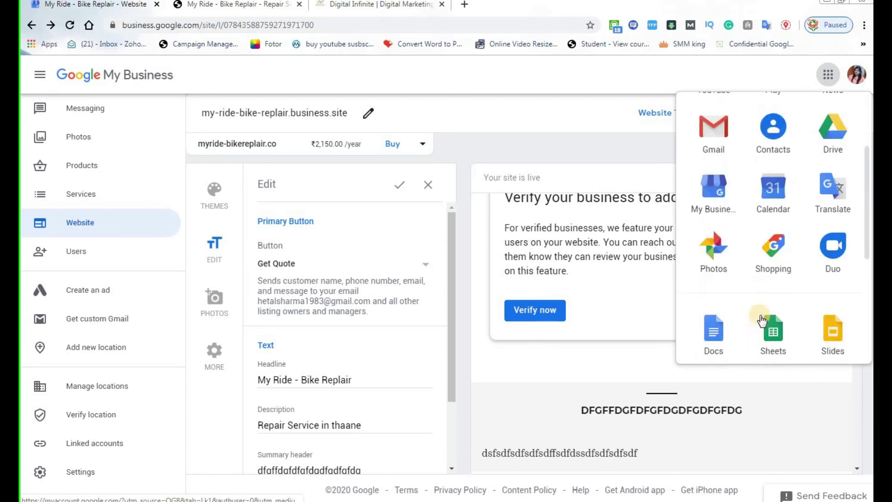
pyautogui.scroll(-1, 762, 321)
pyautogui.scroll(3, 783, 328)
pyautogui.scroll(-1, 762, 275)
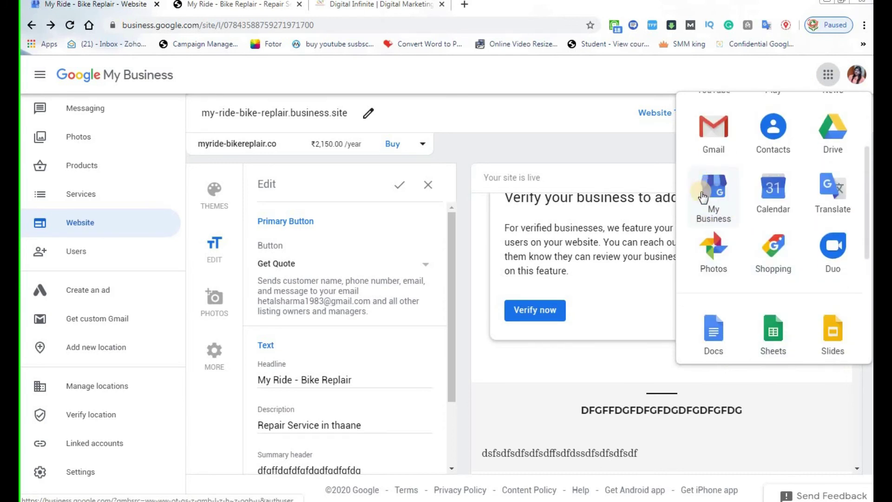
pyautogui.click(493, 381)
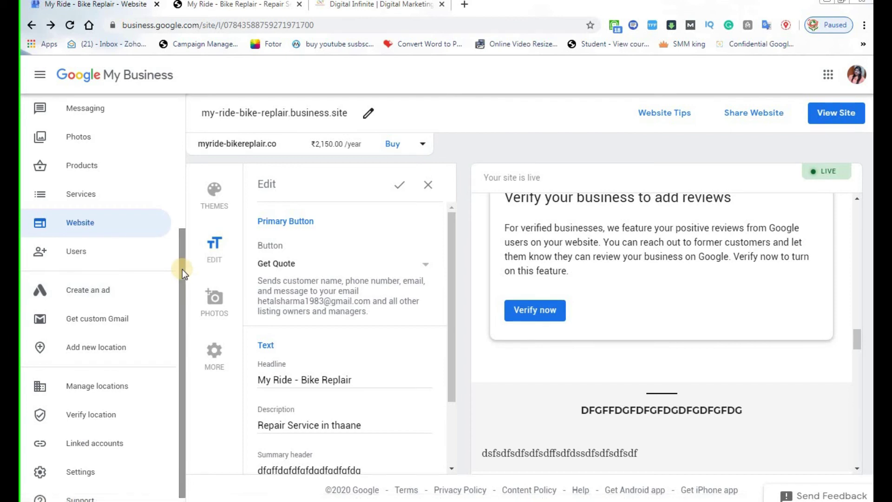
pyautogui.moveTo(182, 269); pyautogui.dragTo(182, 303)
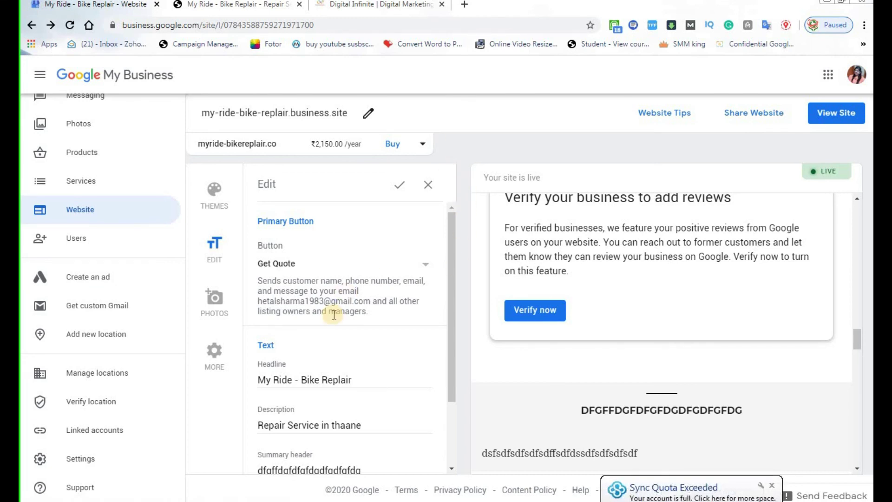
pyautogui.scroll(-2, 320, 397)
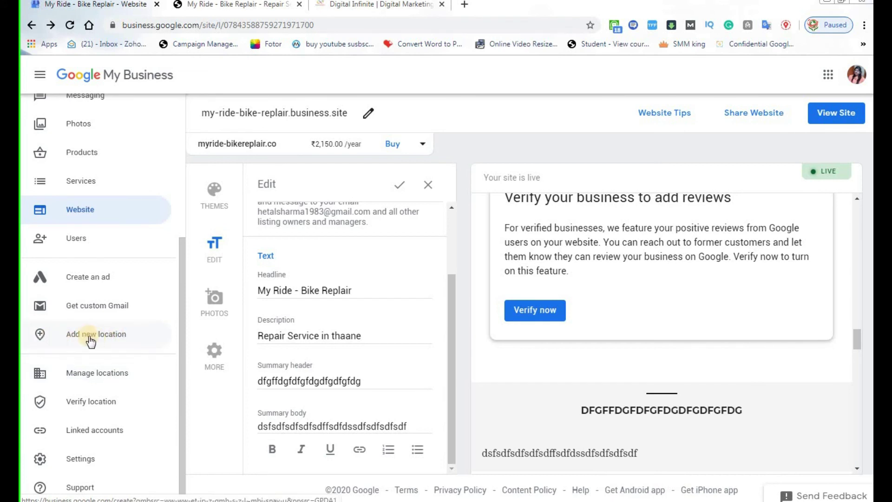
pyautogui.moveTo(182, 276); pyautogui.dragTo(166, 412)
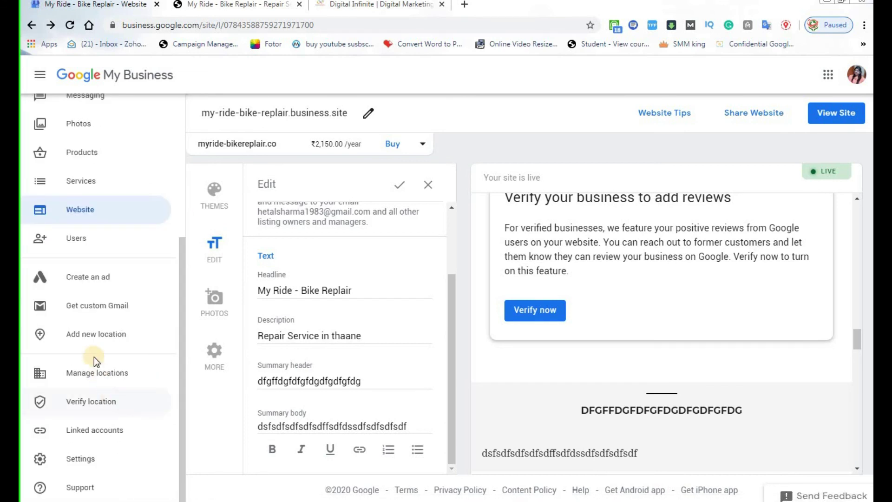
# Briefly start adding a new business location, then go back to the My Ride - Bike Replair website editor.
pyautogui.click(79, 338)
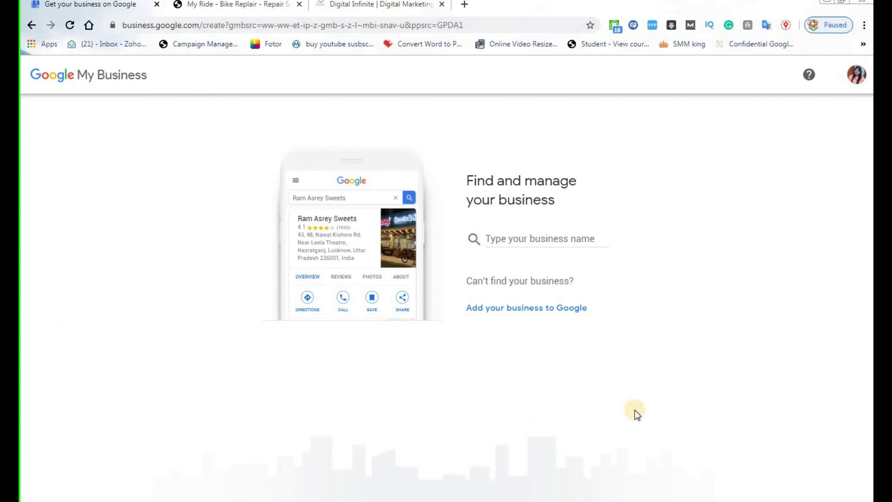
pyautogui.click(32, 24)
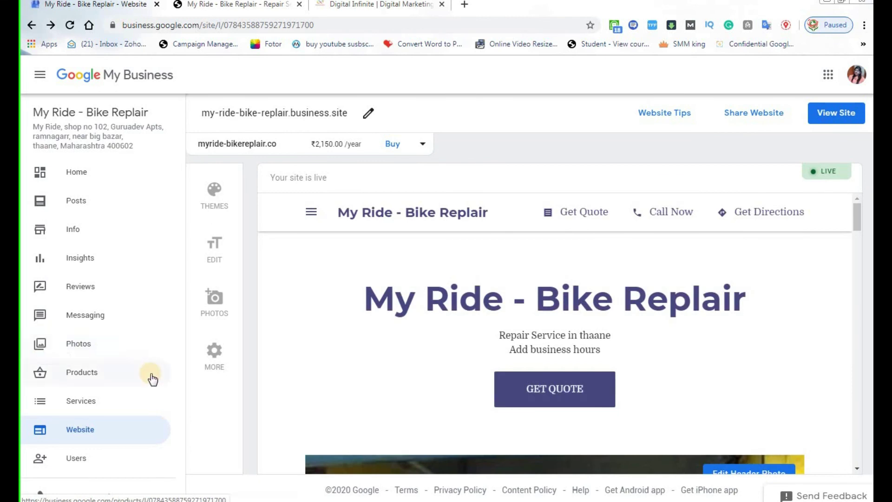
pyautogui.scroll(-5, 153, 377)
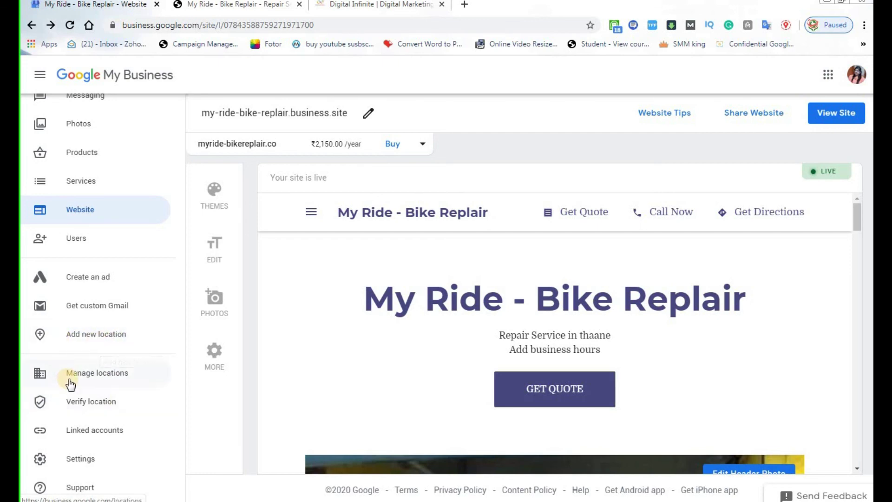
pyautogui.click(87, 374)
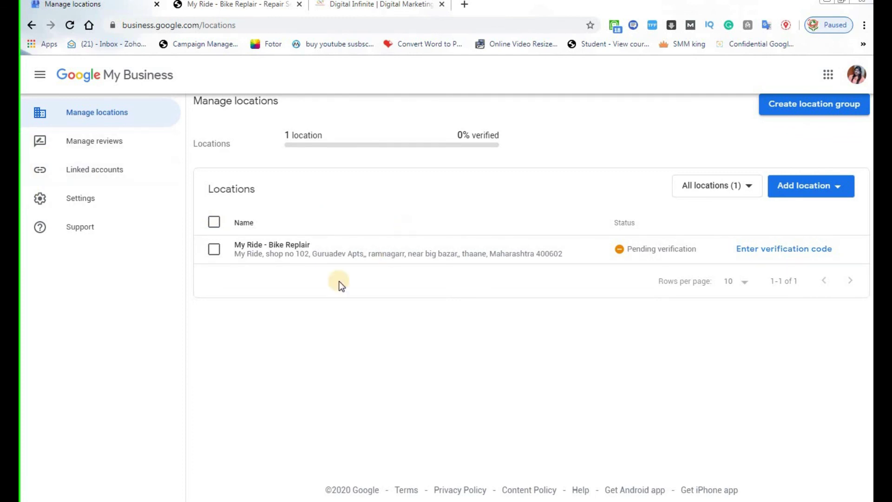
pyautogui.click(214, 251)
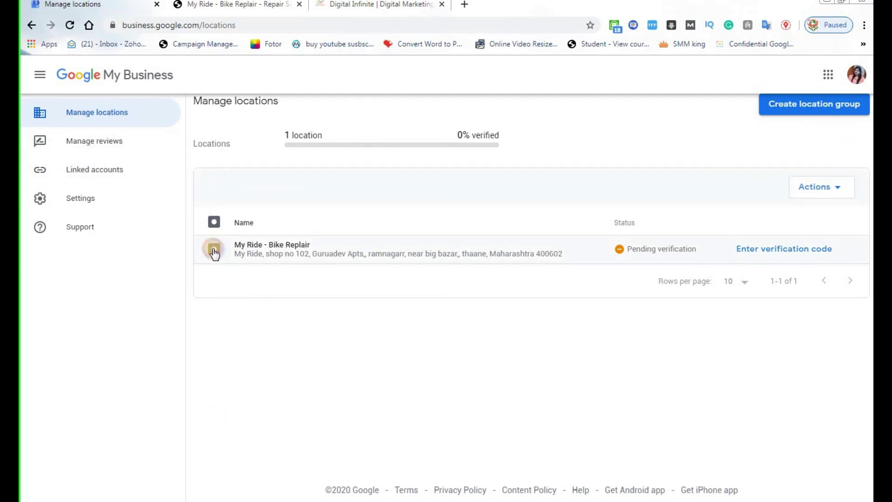
pyautogui.click(839, 189)
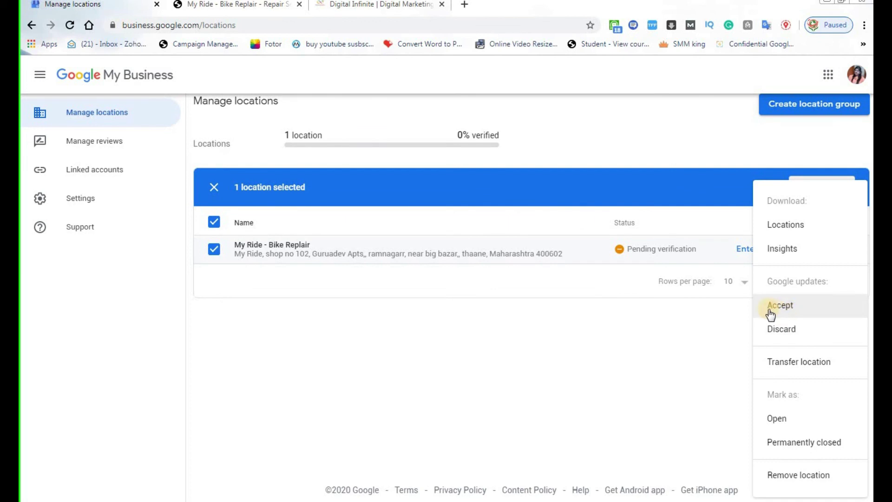
pyautogui.click(362, 361)
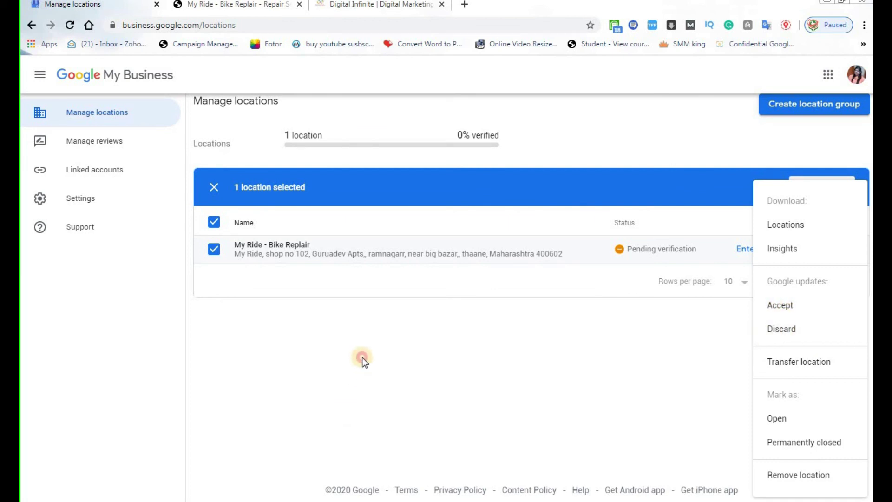
pyautogui.click(32, 27)
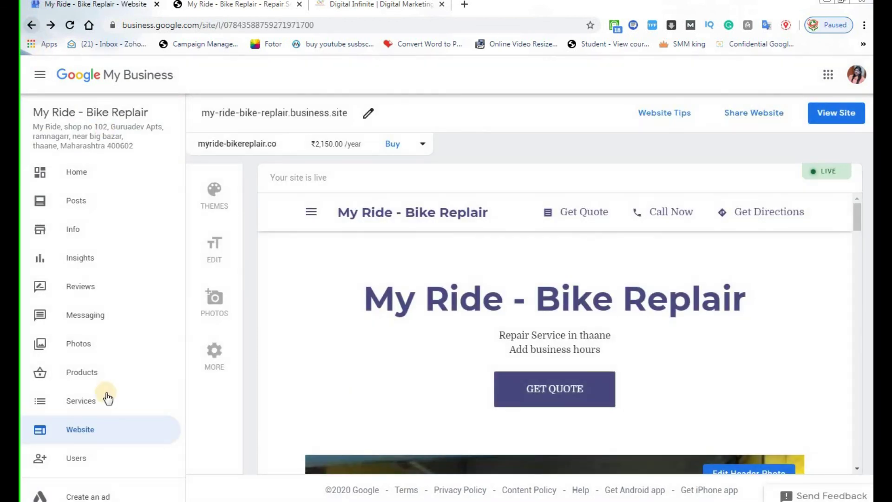
# From Manage locations, open the My Ride - Bike Replair listing's Home dashboard.
pyautogui.scroll(-4, 93, 416)
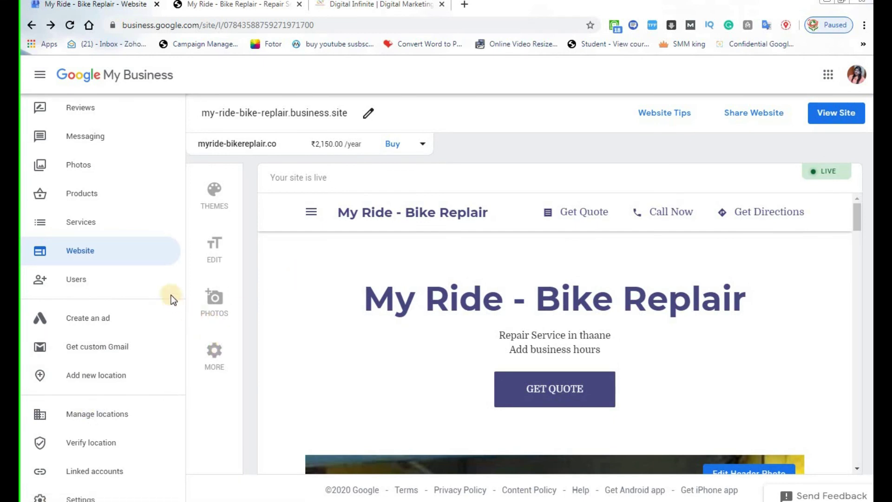
pyautogui.scroll(-4, 309, 300)
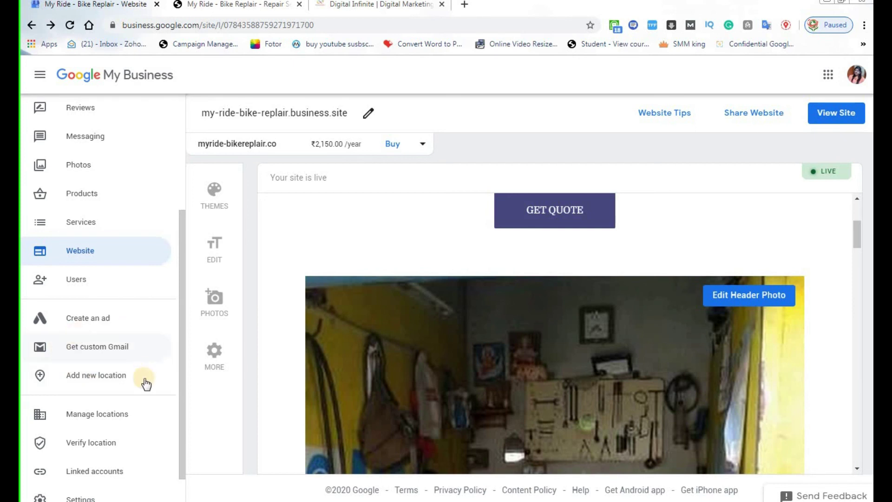
pyautogui.click(111, 416)
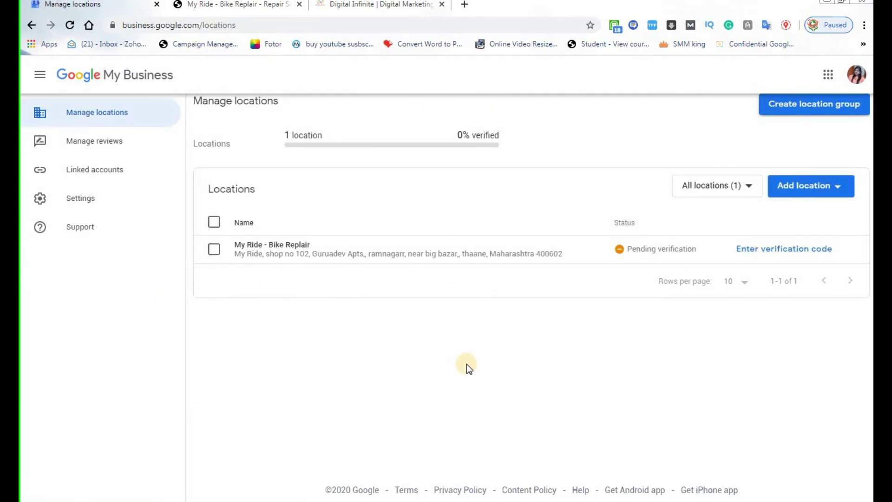
pyautogui.click(263, 245)
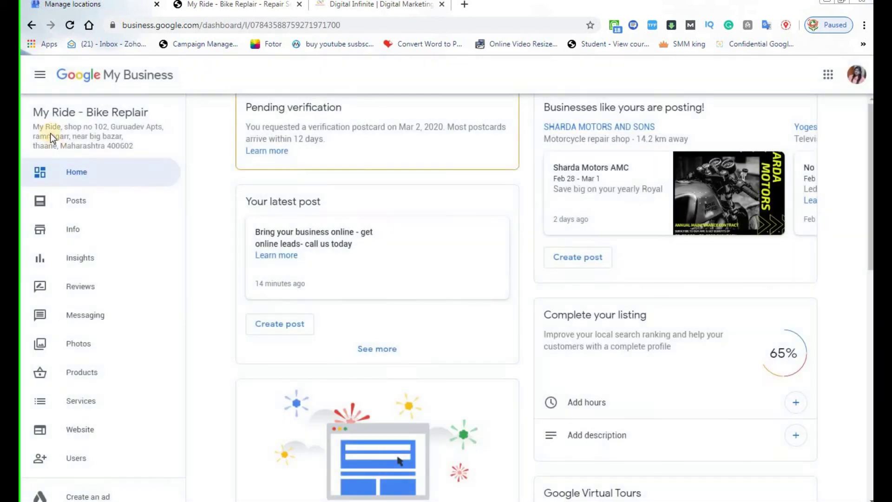
pyautogui.scroll(-3, 219, 394)
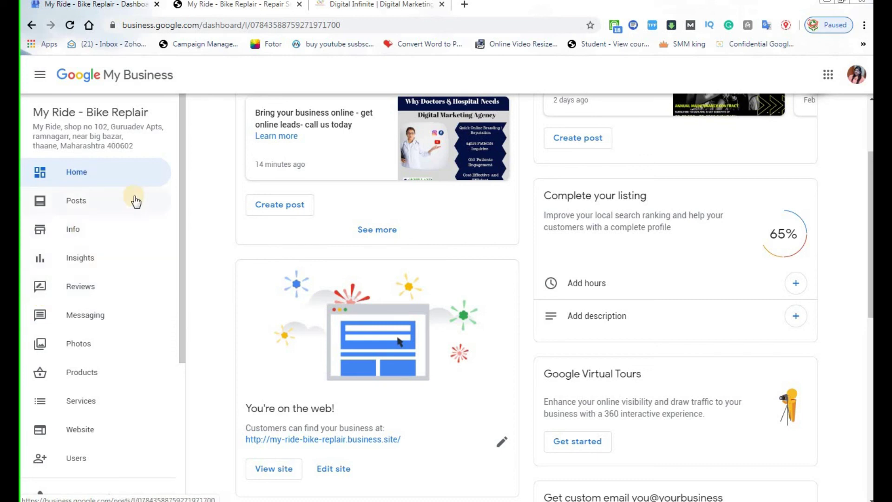
pyautogui.moveTo(180, 178); pyautogui.dragTo(172, 345)
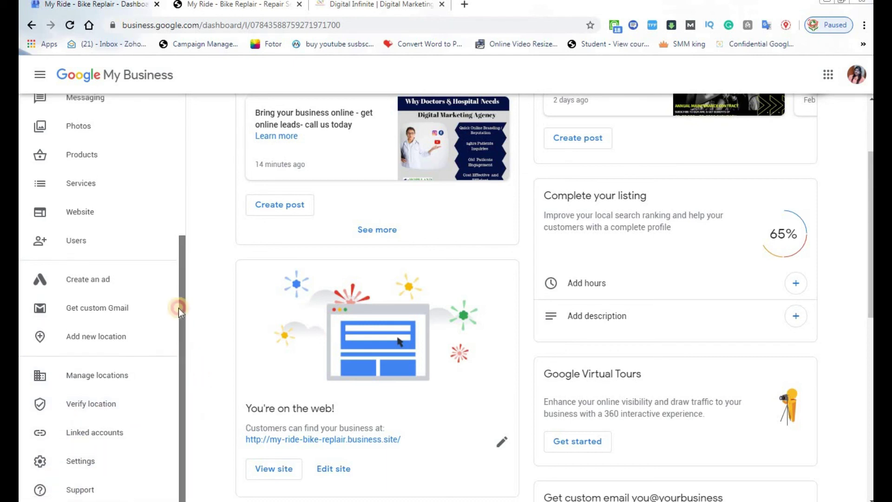
pyautogui.scroll(3, 179, 325)
pyautogui.scroll(-3, 180, 341)
pyautogui.click(124, 487)
pyautogui.click(72, 458)
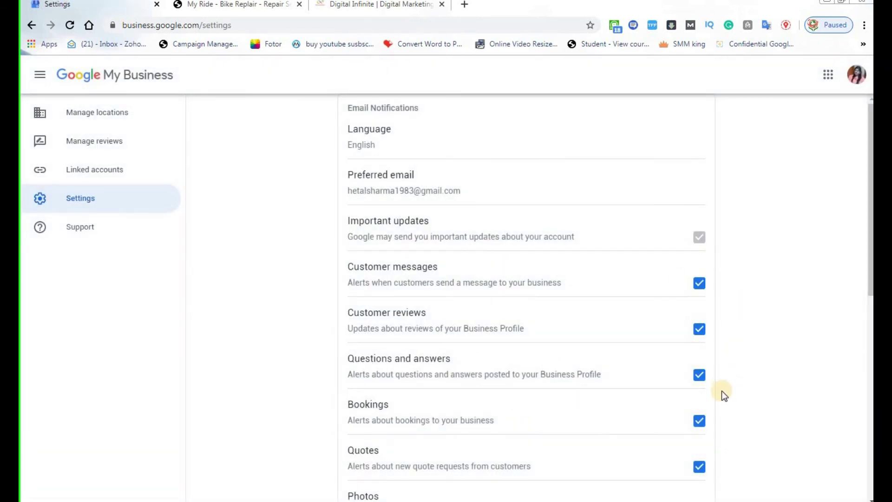
pyautogui.scroll(-10, 722, 391)
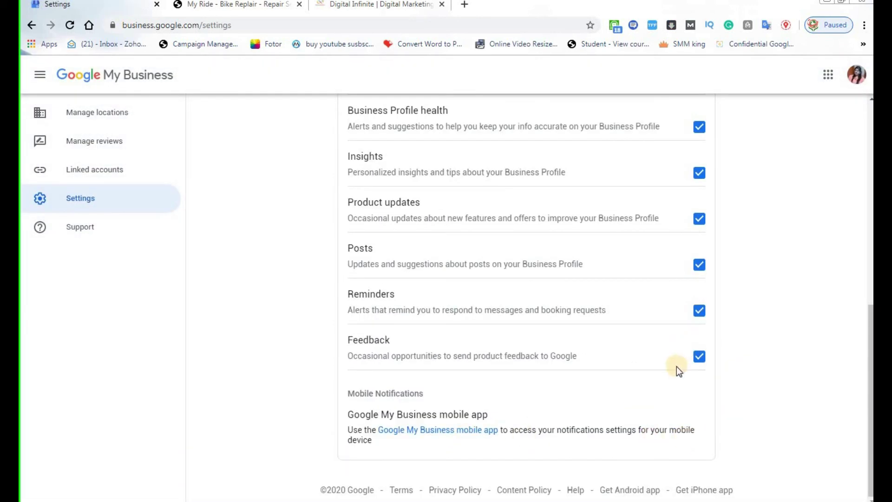
pyautogui.scroll(10, 514, 361)
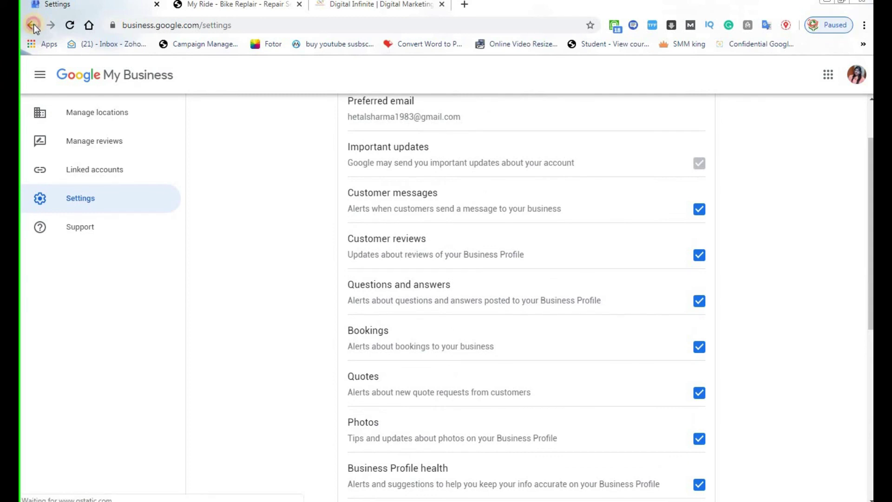
pyautogui.click(32, 25)
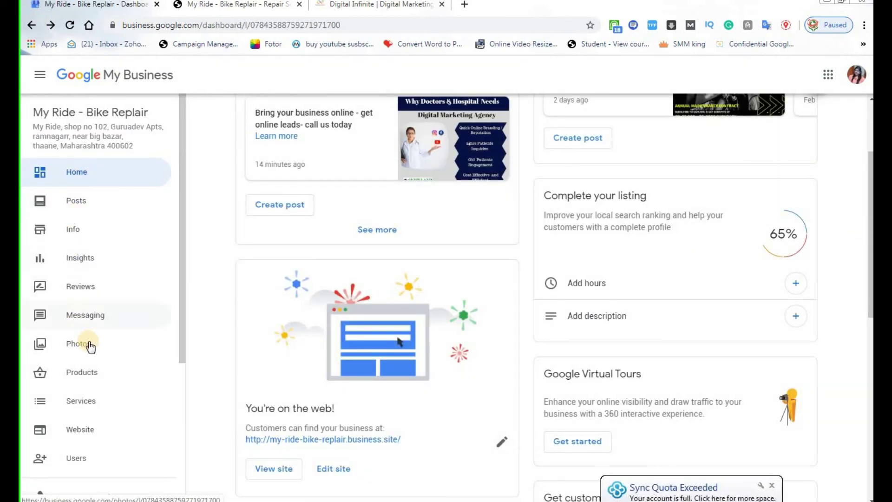
pyautogui.moveTo(181, 224); pyautogui.dragTo(182, 395)
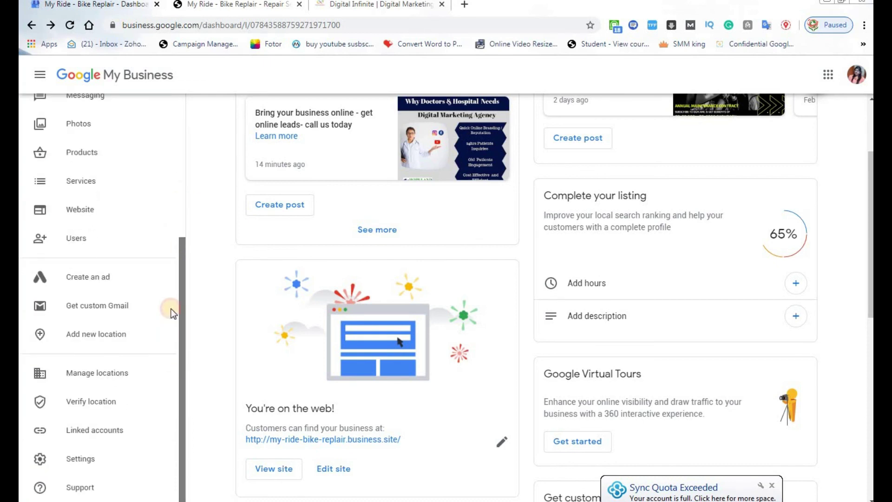
pyautogui.scroll(5, 171, 309)
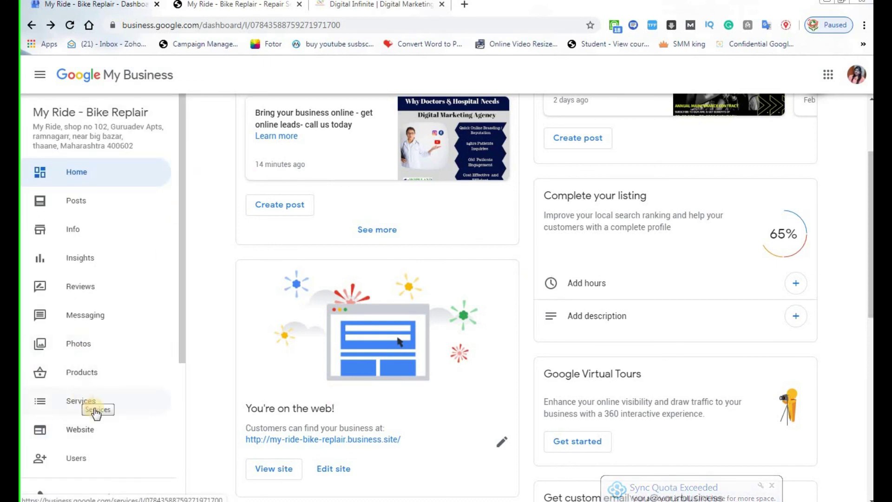
pyautogui.scroll(-4, 117, 427)
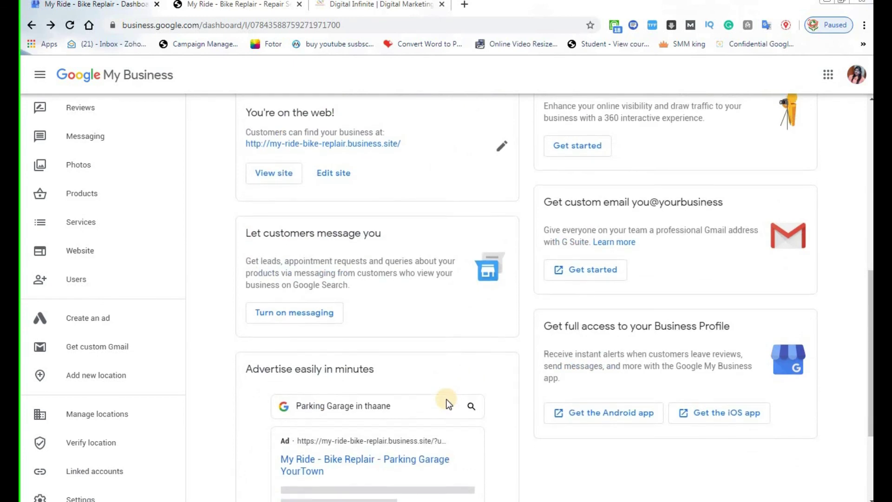
pyautogui.scroll(8, 447, 403)
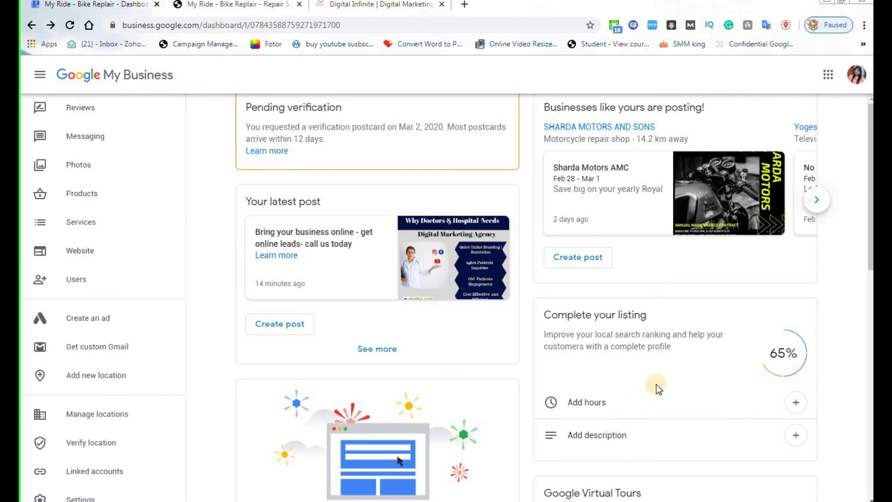
pyautogui.click(870, 303)
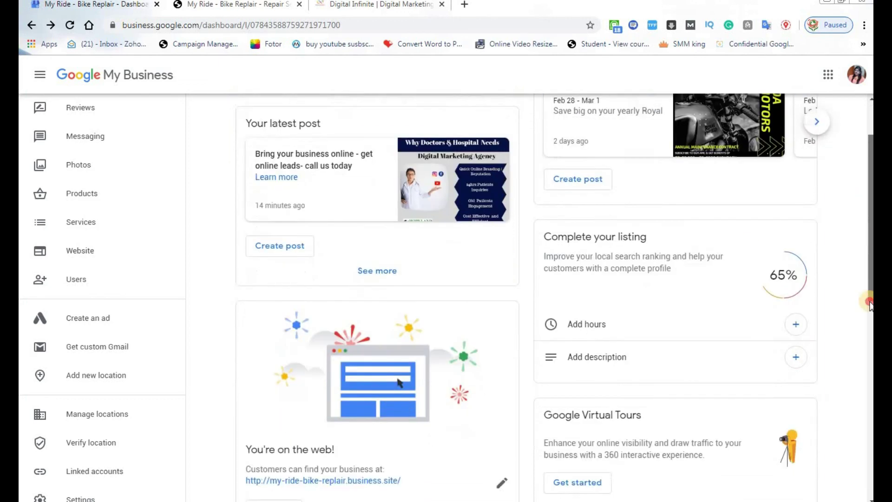
pyautogui.moveTo(870, 303); pyautogui.dragTo(864, 205)
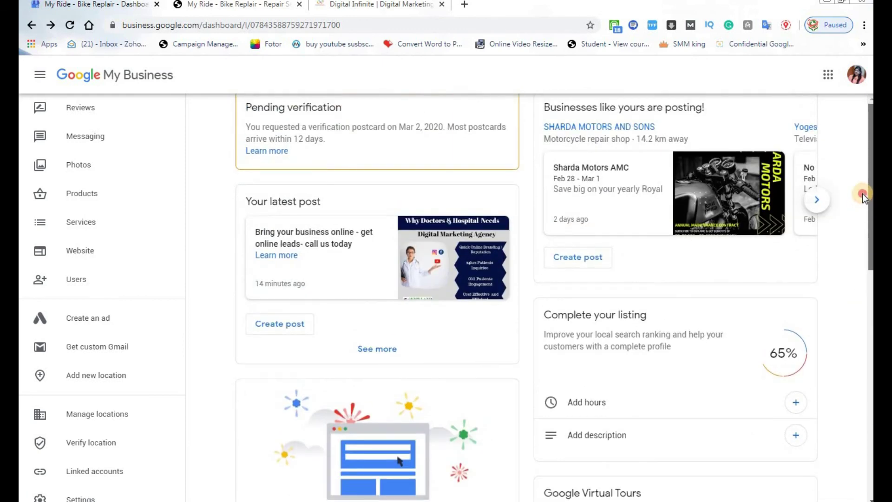